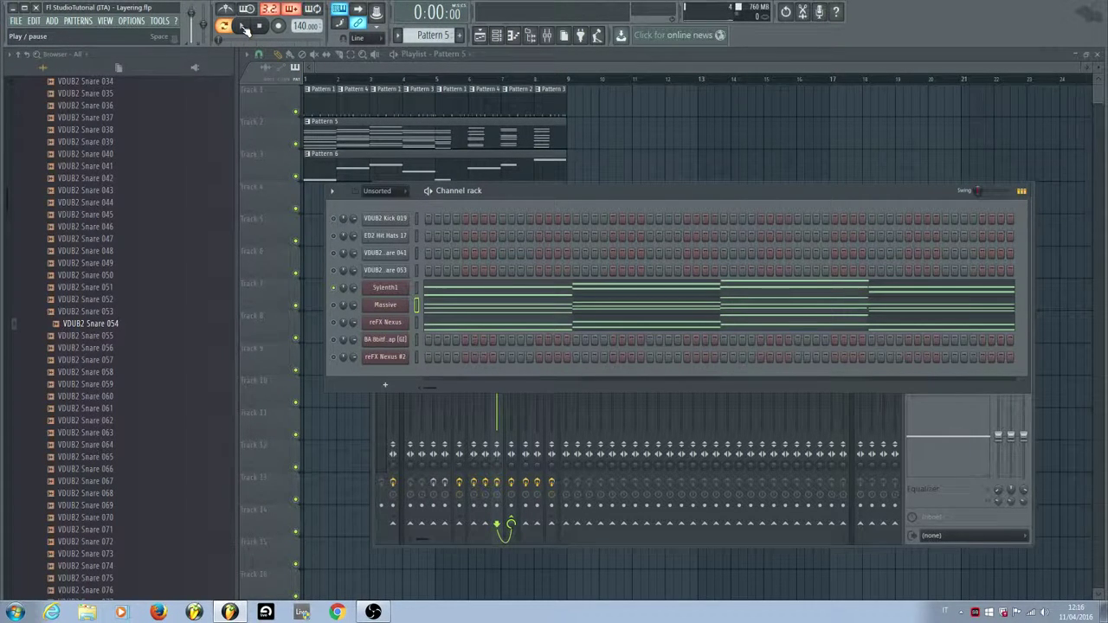
- Play Pattern 5 and examine the piano roll notes of its Sylenth1, Massive and reFX Nexus channels
{"action": "left_click", "coordinate": [243, 27]}
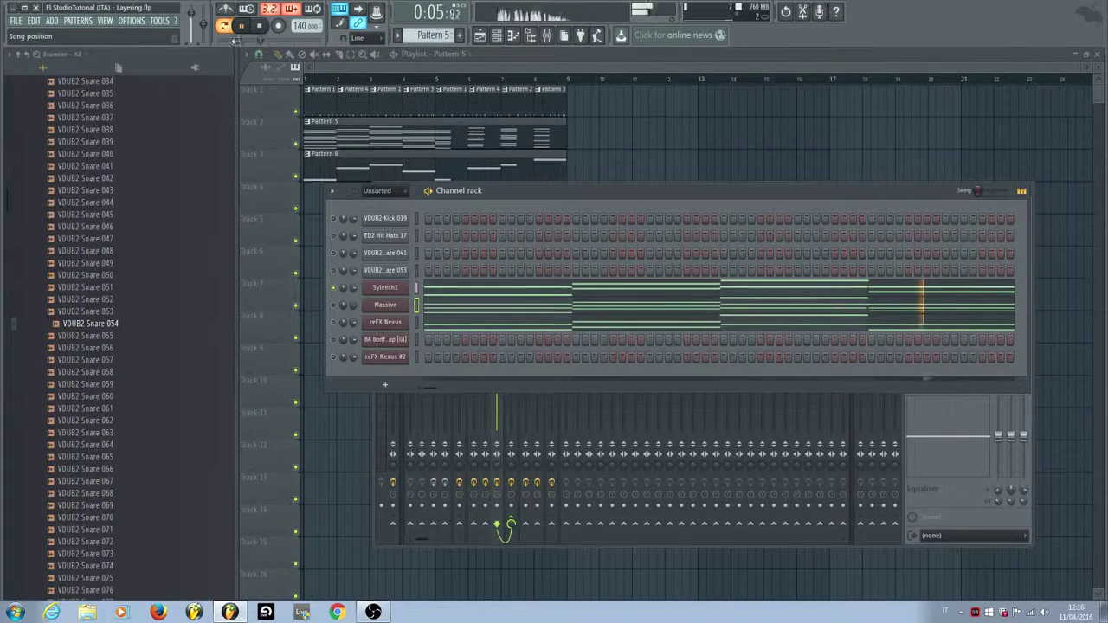
{"action": "left_click", "coordinate": [260, 27]}
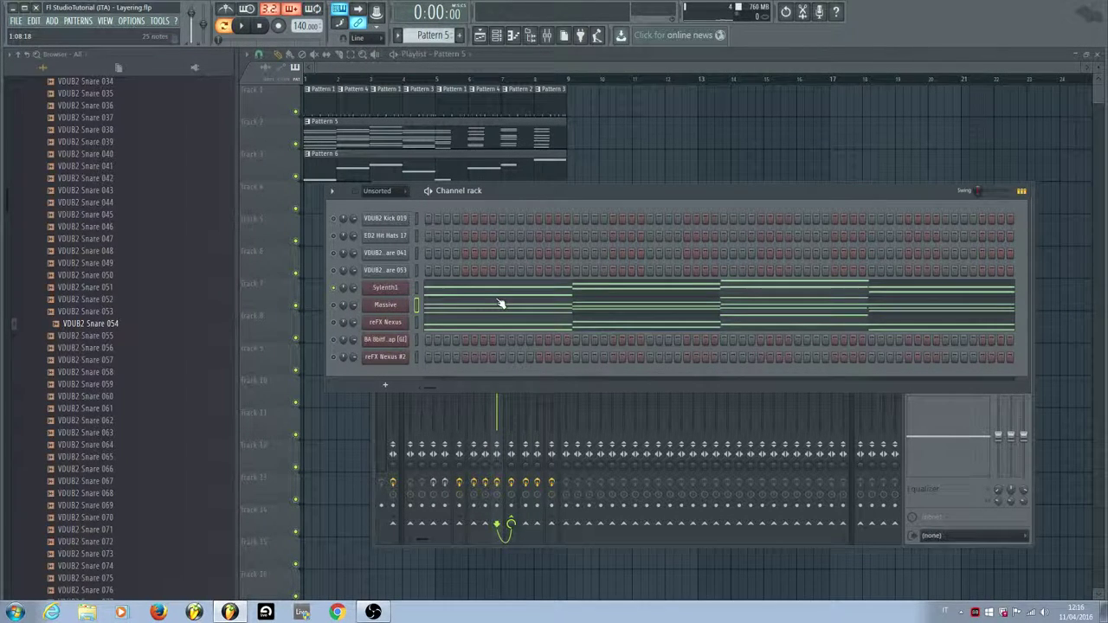
{"action": "left_click", "coordinate": [438, 293]}
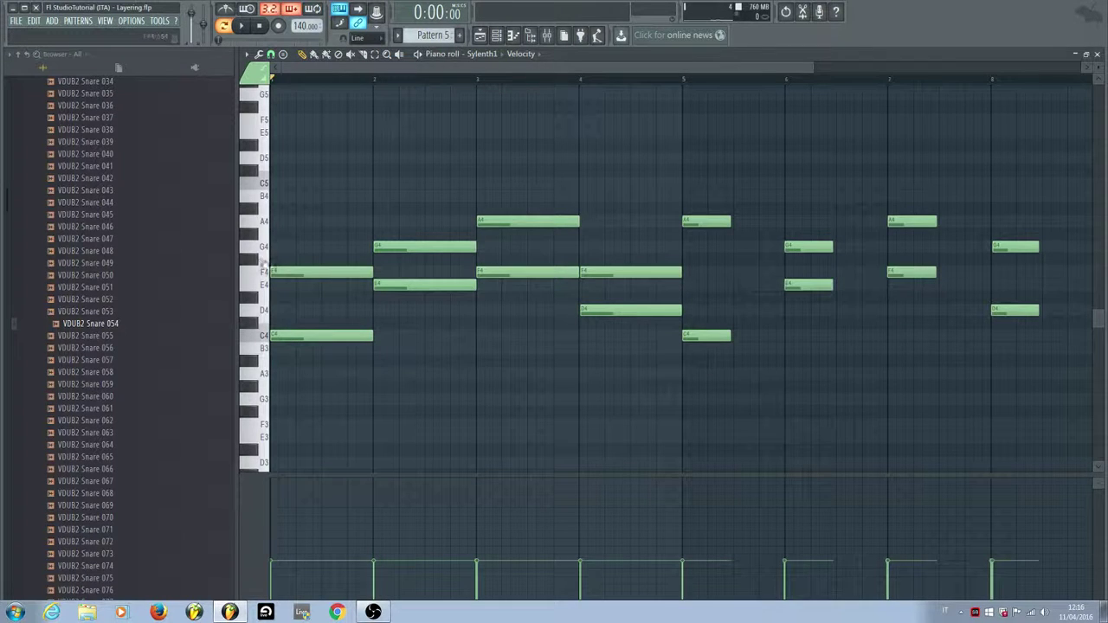
{"action": "left_click", "coordinate": [1096, 53]}
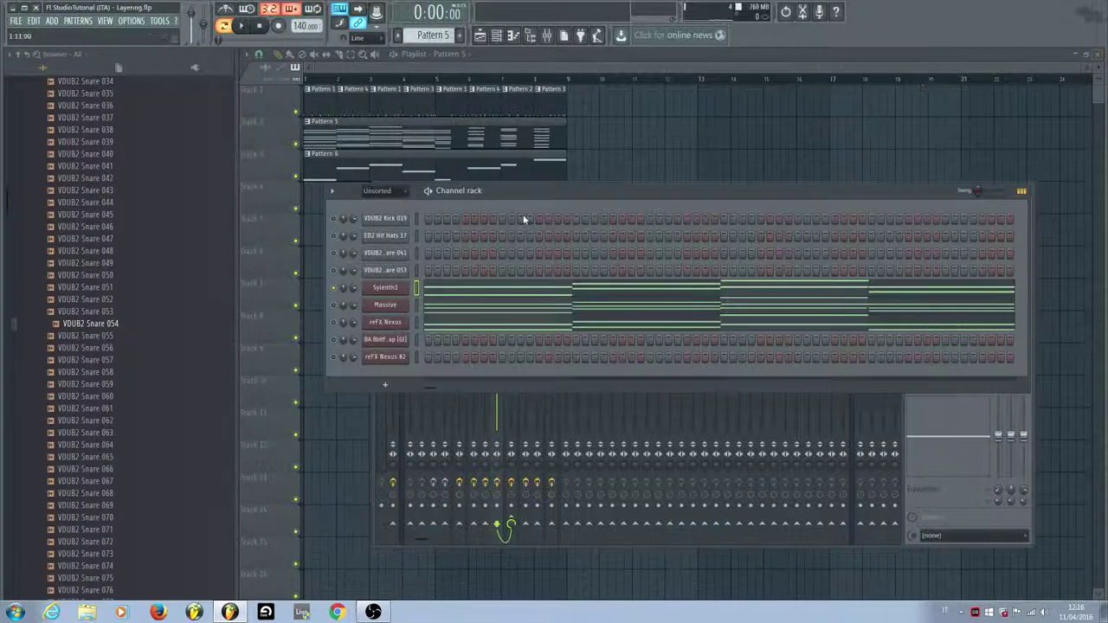
{"action": "left_click", "coordinate": [431, 313]}
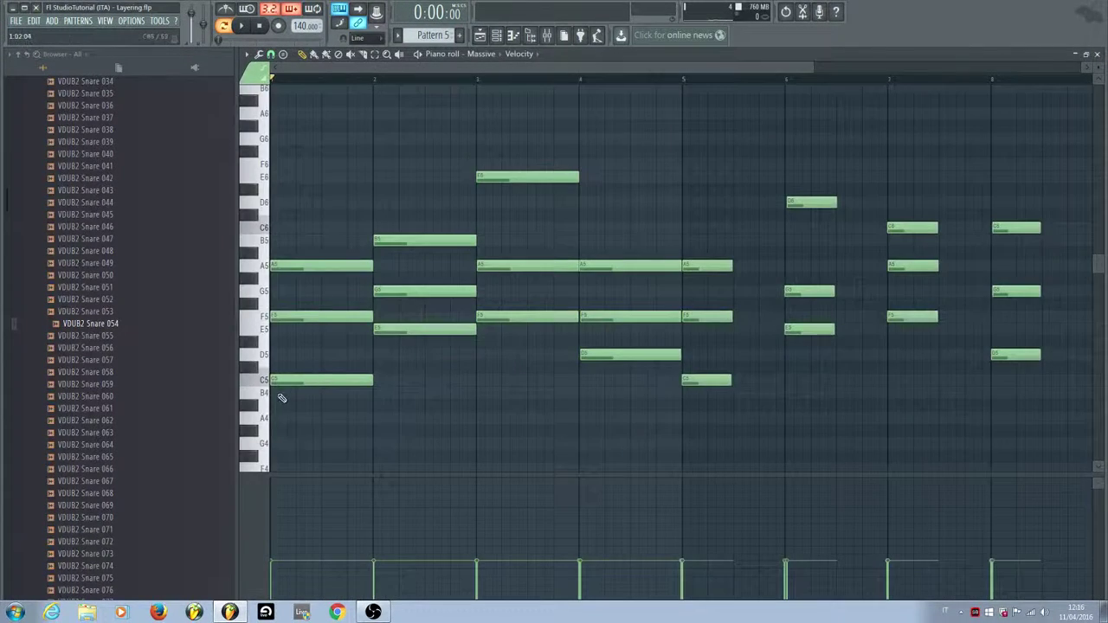
{"action": "left_click", "coordinate": [1097, 54]}
{"action": "left_click", "coordinate": [433, 325]}
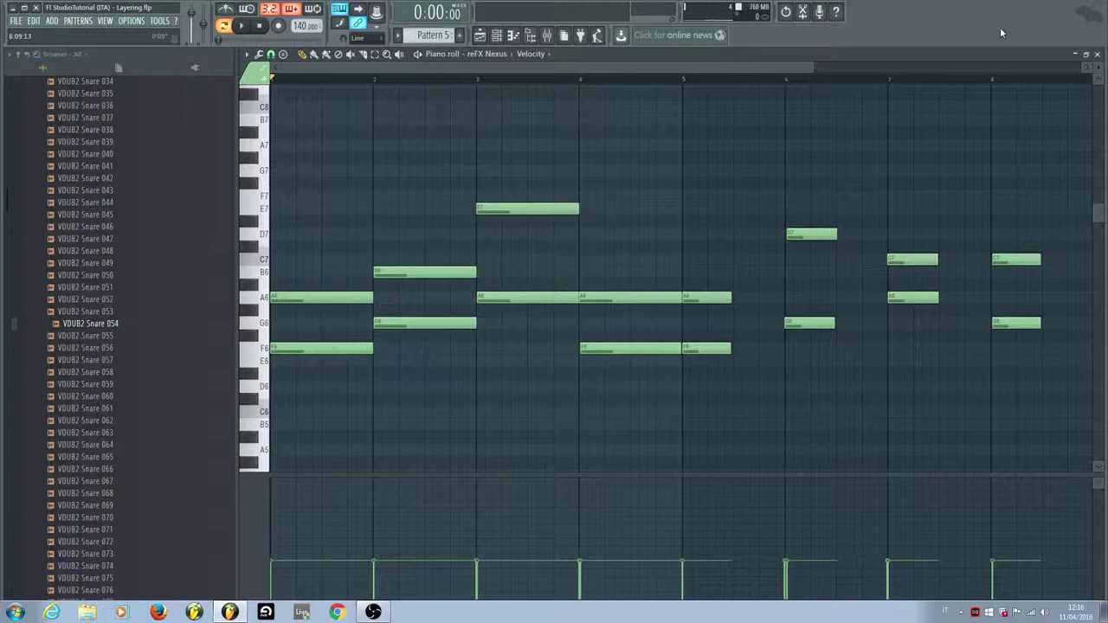
{"action": "left_click", "coordinate": [1096, 54]}
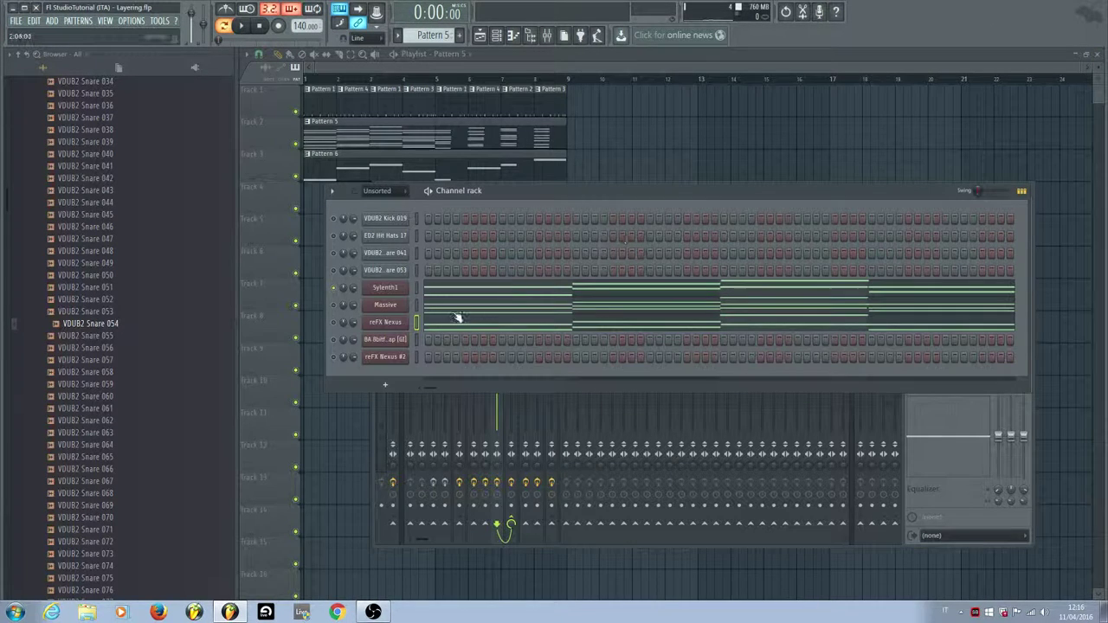
- View the B Lead track in the mixer and close the mixer
{"action": "key", "text": "F9"}
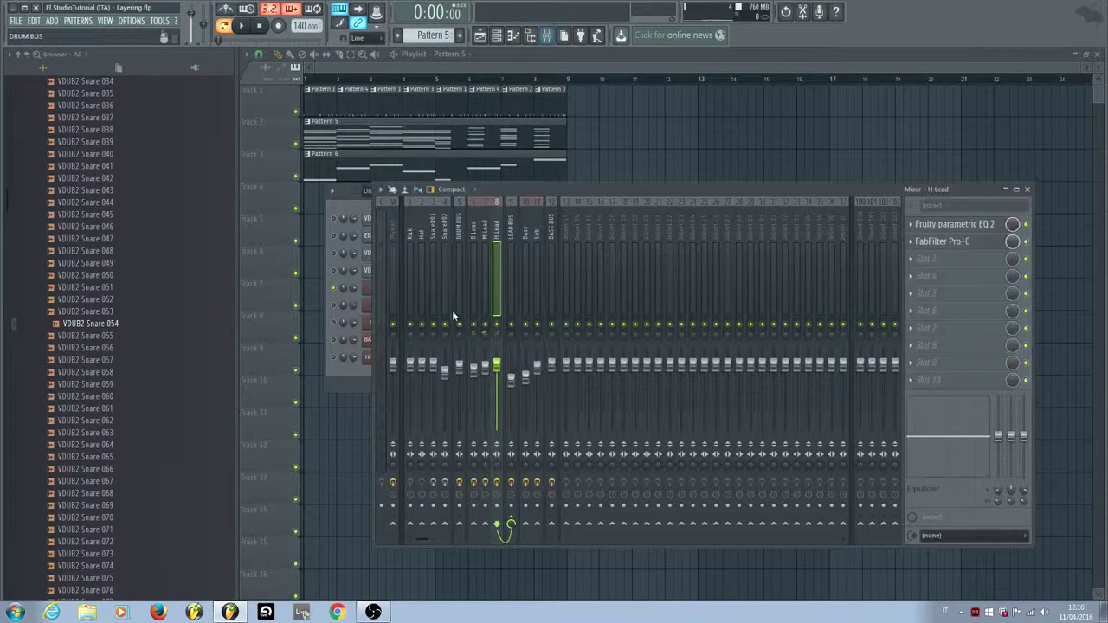
{"action": "left_click", "coordinate": [472, 232]}
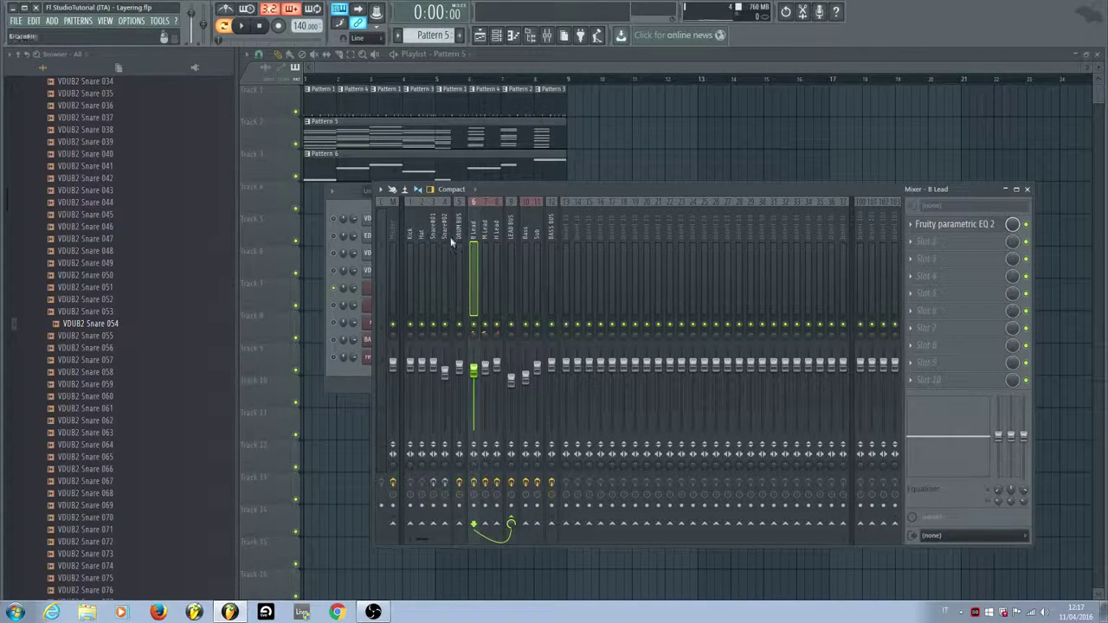
{"action": "left_click", "coordinate": [1024, 190]}
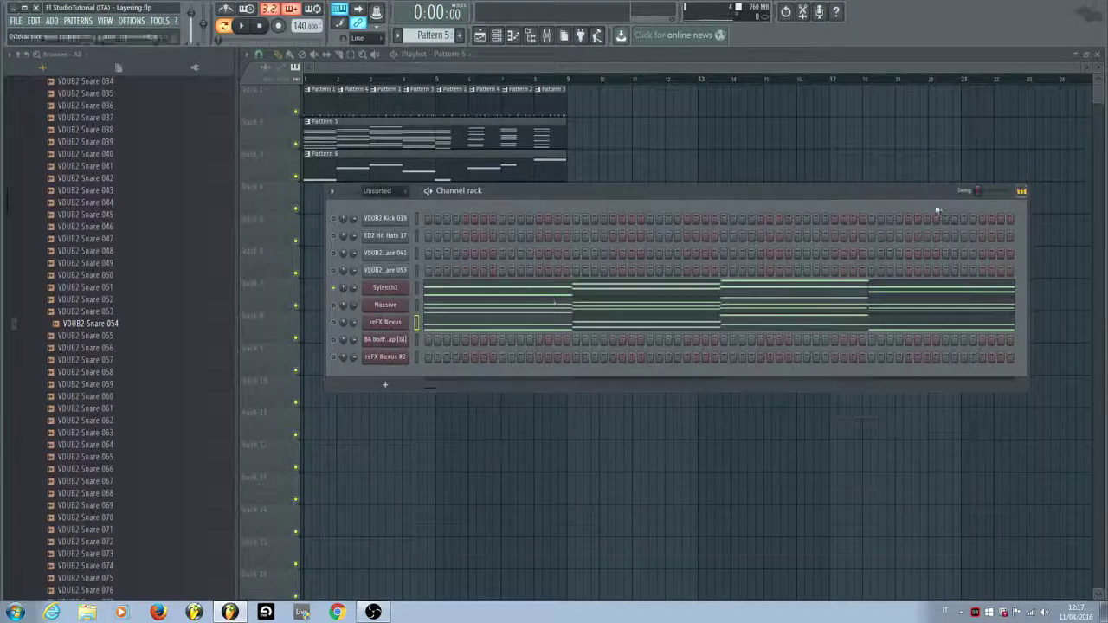
- View the Sylenth1, Massive and reFX Nexus instrument windows one after another, closing each one
{"action": "left_click", "coordinate": [373, 288]}
{"action": "left_click", "coordinate": [841, 184]}
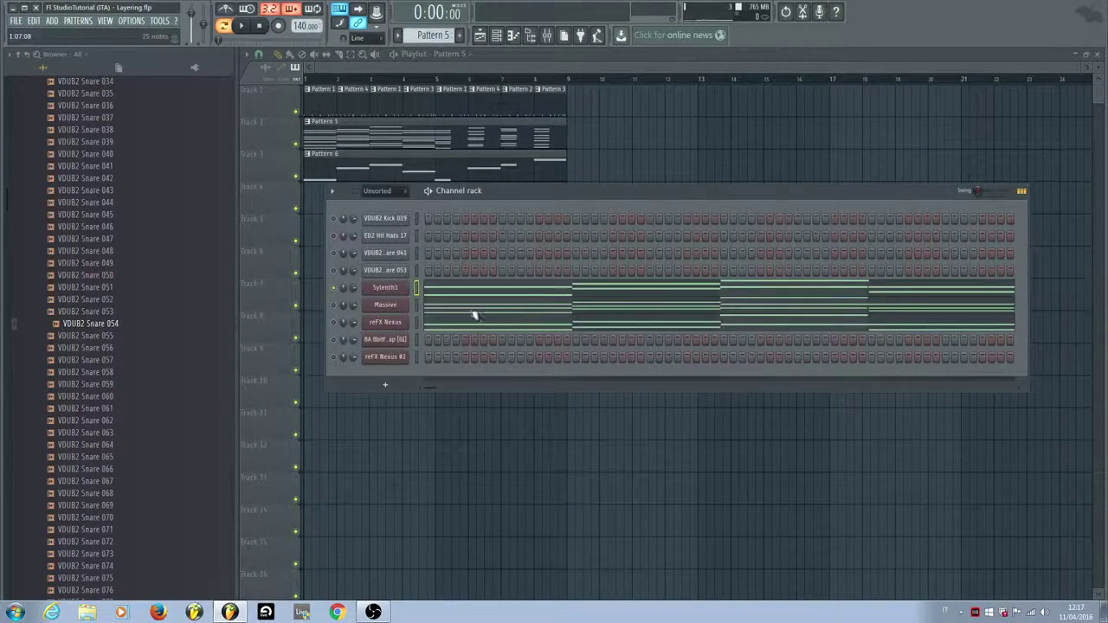
{"action": "left_click", "coordinate": [385, 313]}
{"action": "left_click", "coordinate": [906, 135]}
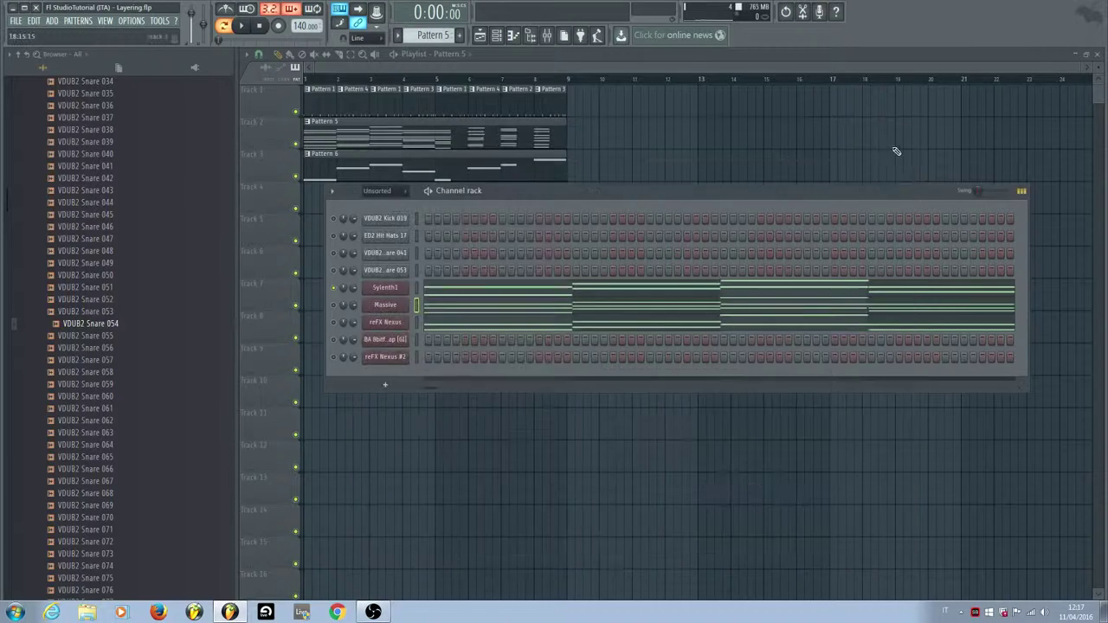
{"action": "left_click", "coordinate": [388, 321]}
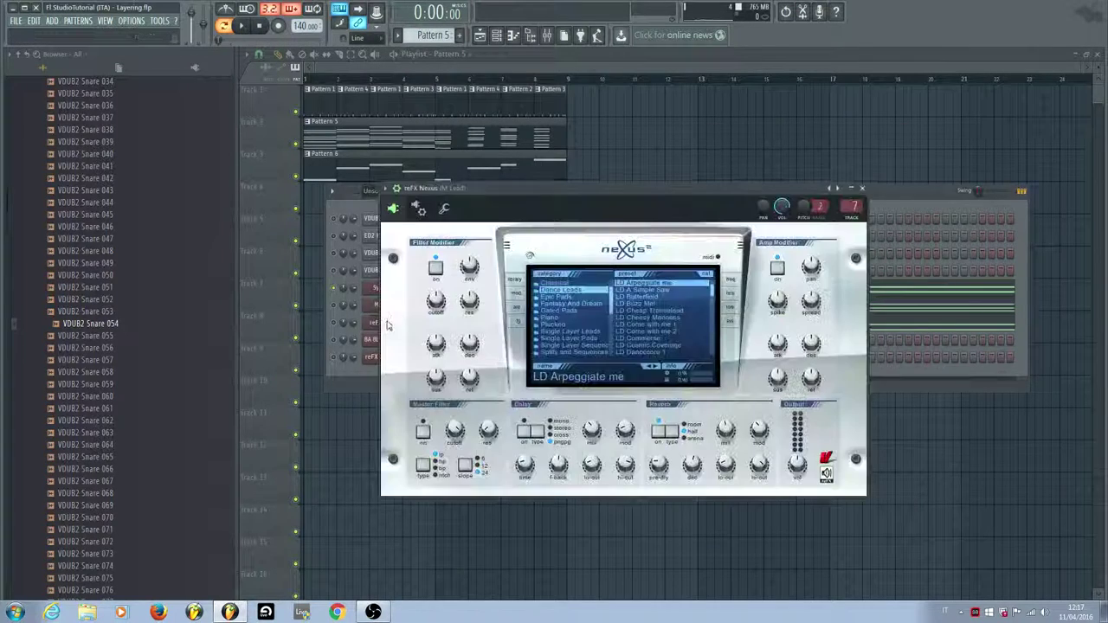
{"action": "left_click", "coordinate": [862, 188]}
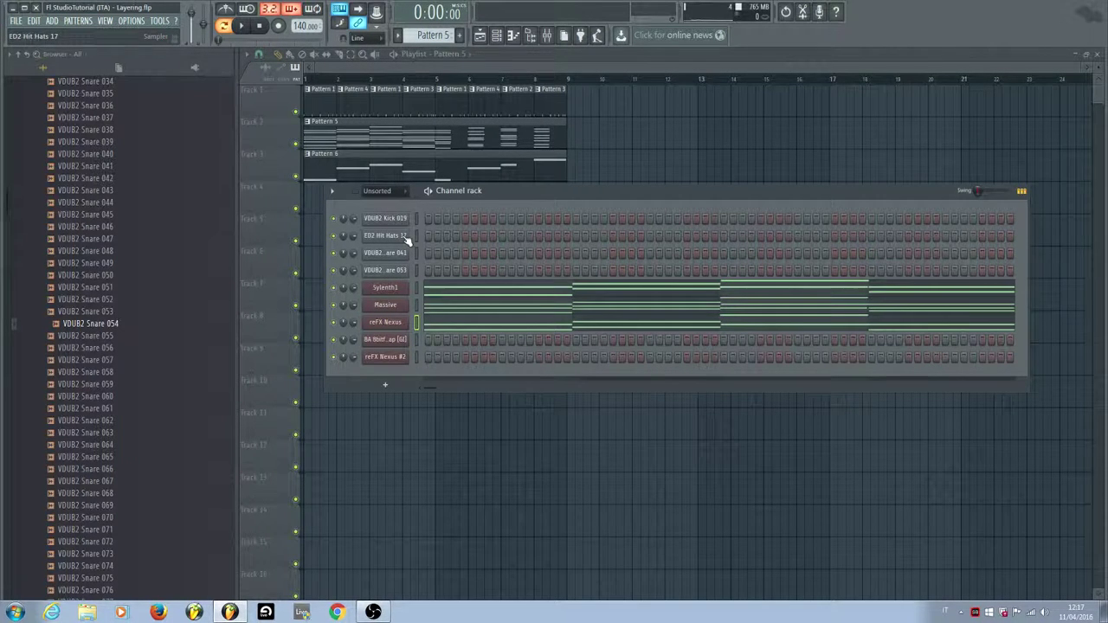
- Play the full arrangement in song mode with the playlist in front, and stop playback
{"action": "left_click", "coordinate": [243, 29]}
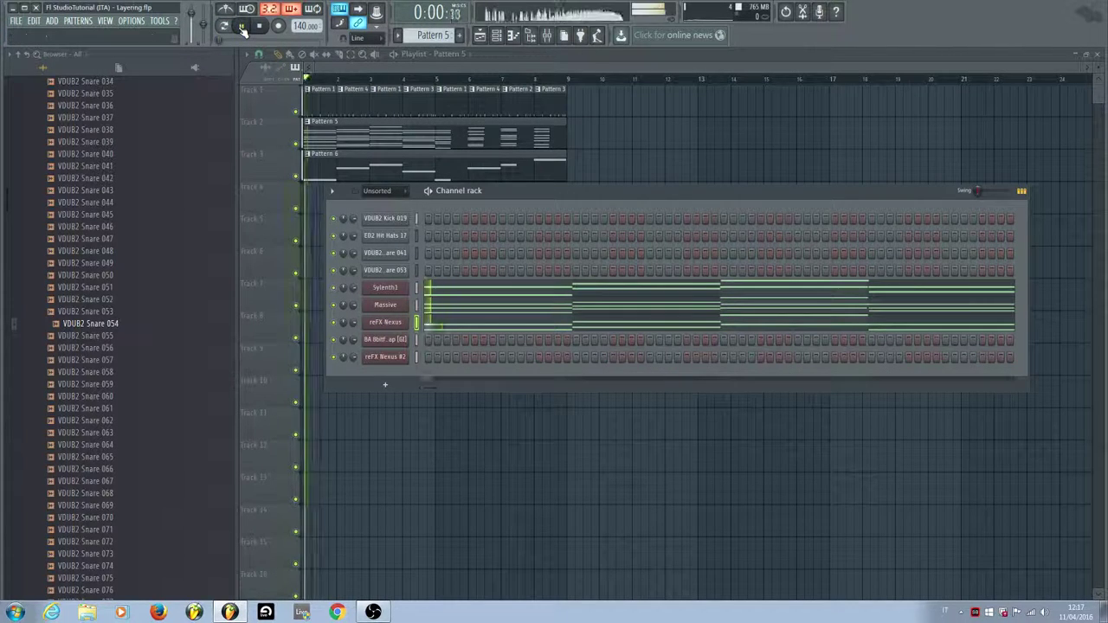
{"action": "left_click", "coordinate": [424, 66]}
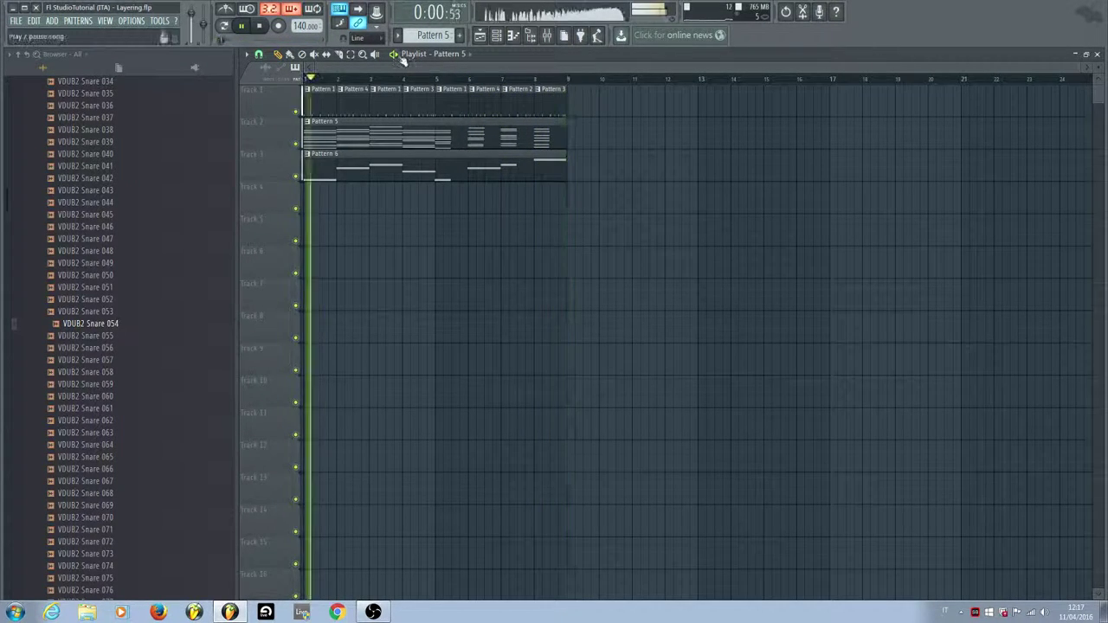
{"action": "left_click", "coordinate": [260, 26]}
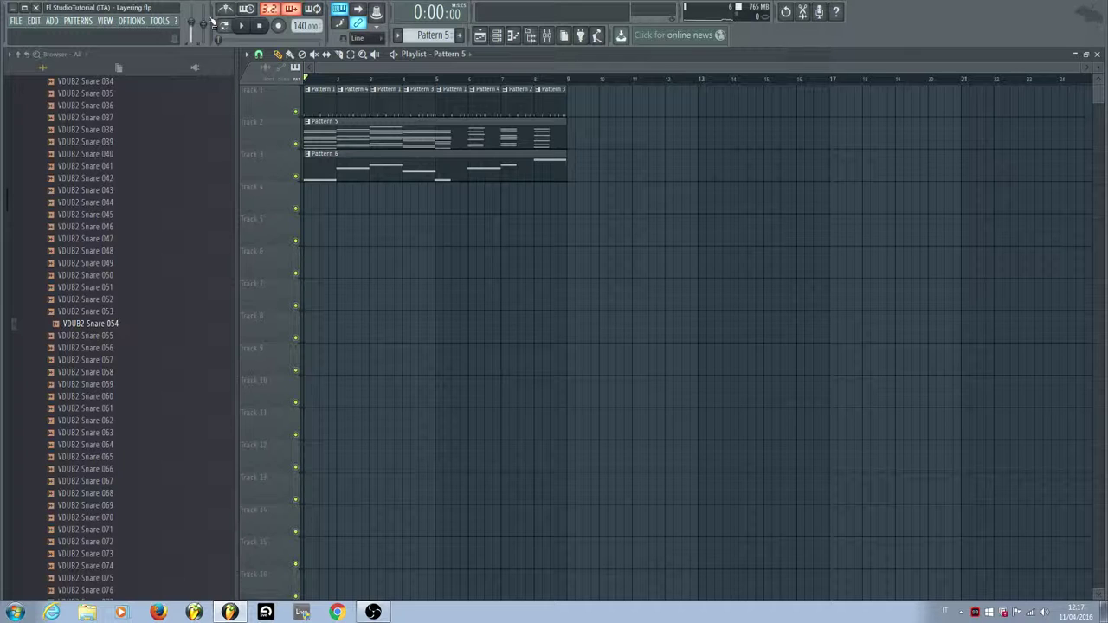
- Play drum Patterns 1 and 2 in pattern mode while viewing their steps in the channel rack, and stop playback
{"action": "left_click", "coordinate": [496, 35]}
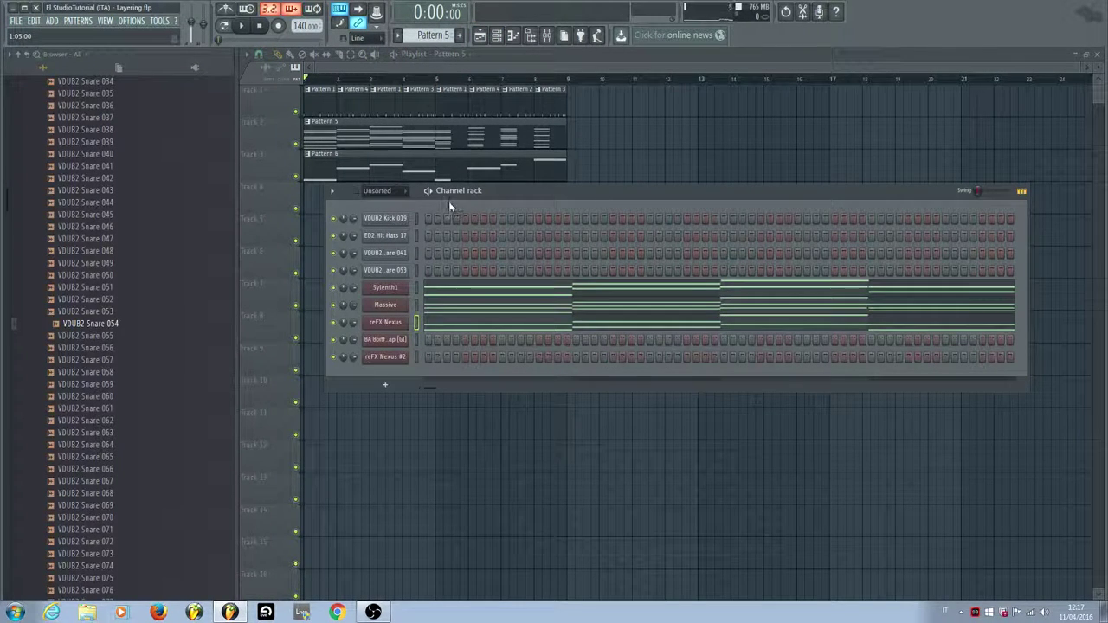
{"action": "double_click", "coordinate": [319, 98]}
{"action": "left_click", "coordinate": [224, 27]}
{"action": "left_click", "coordinate": [241, 27]}
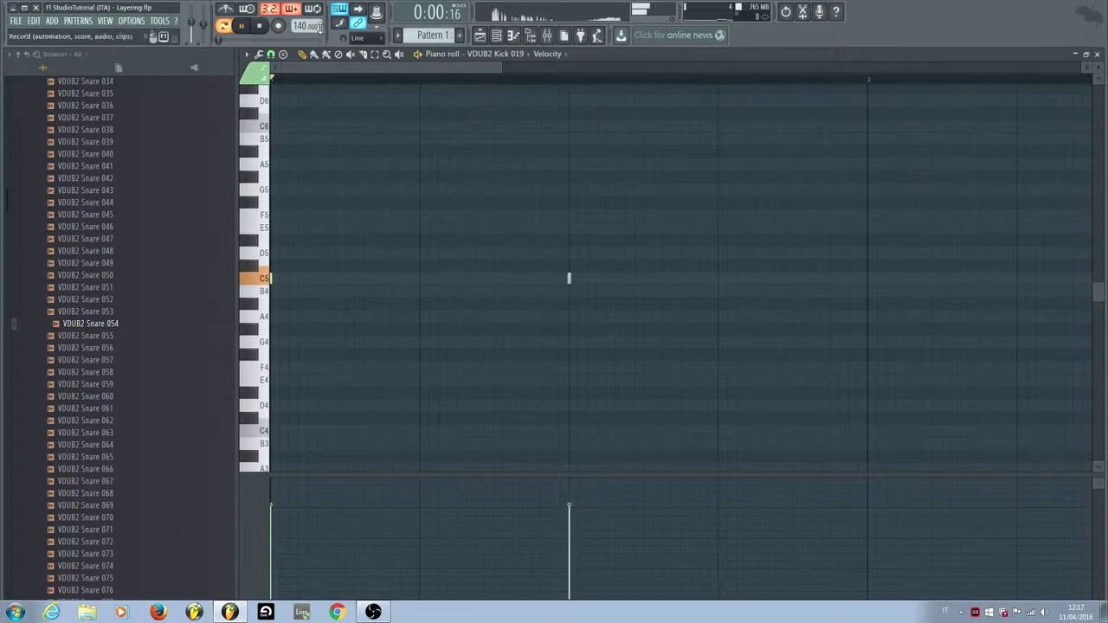
{"action": "left_click", "coordinate": [496, 35]}
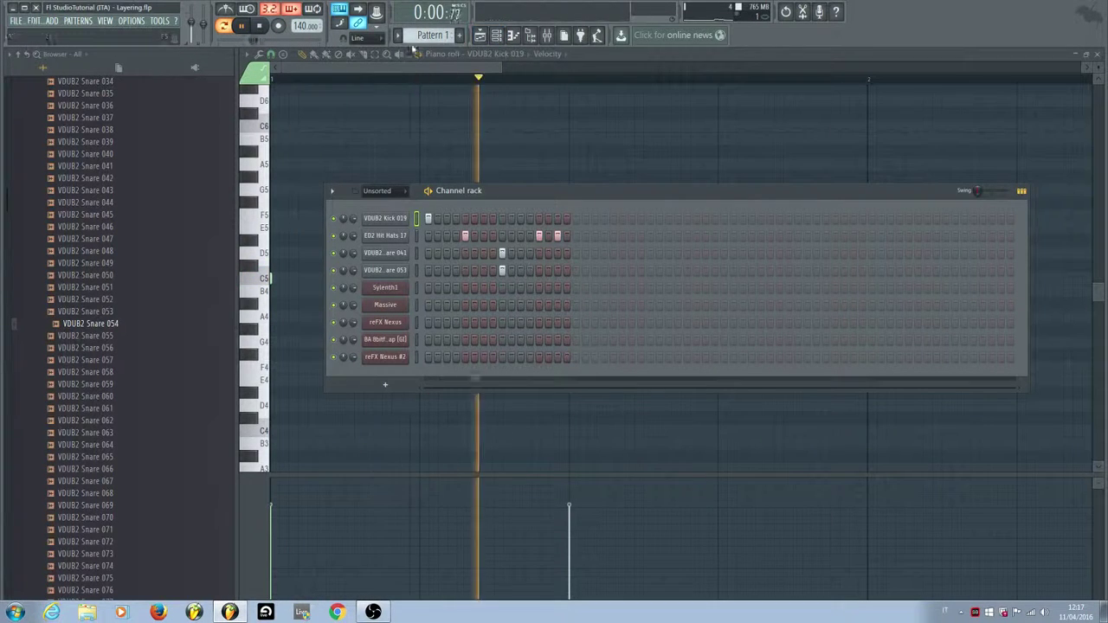
{"action": "scroll", "coordinate": [420, 36], "scroll_direction": "down", "scroll_amount": 1}
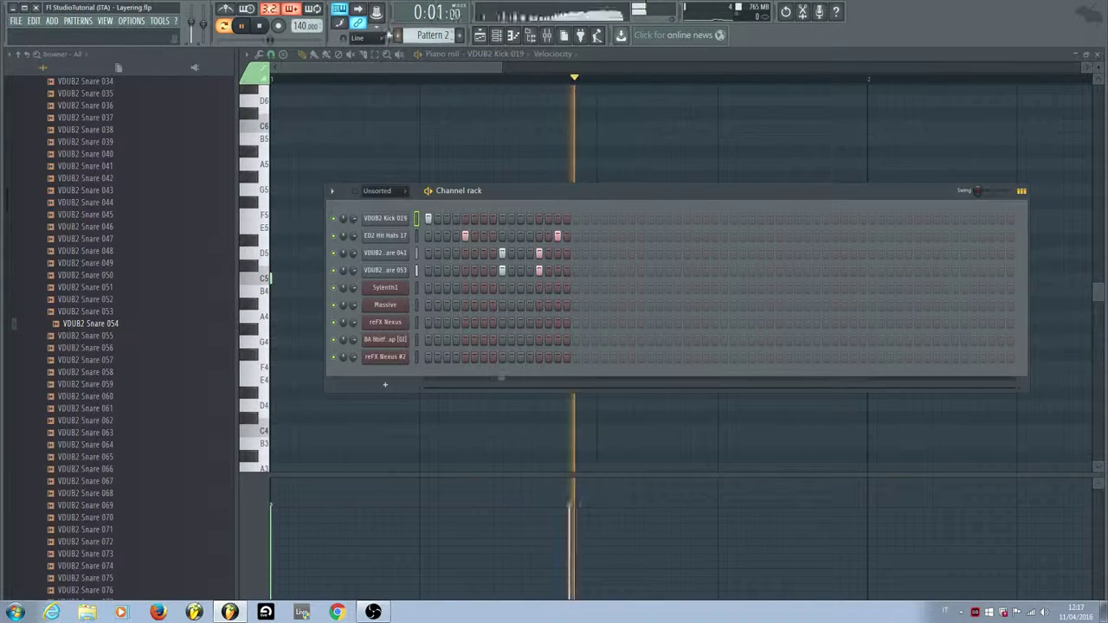
{"action": "key", "text": "space"}
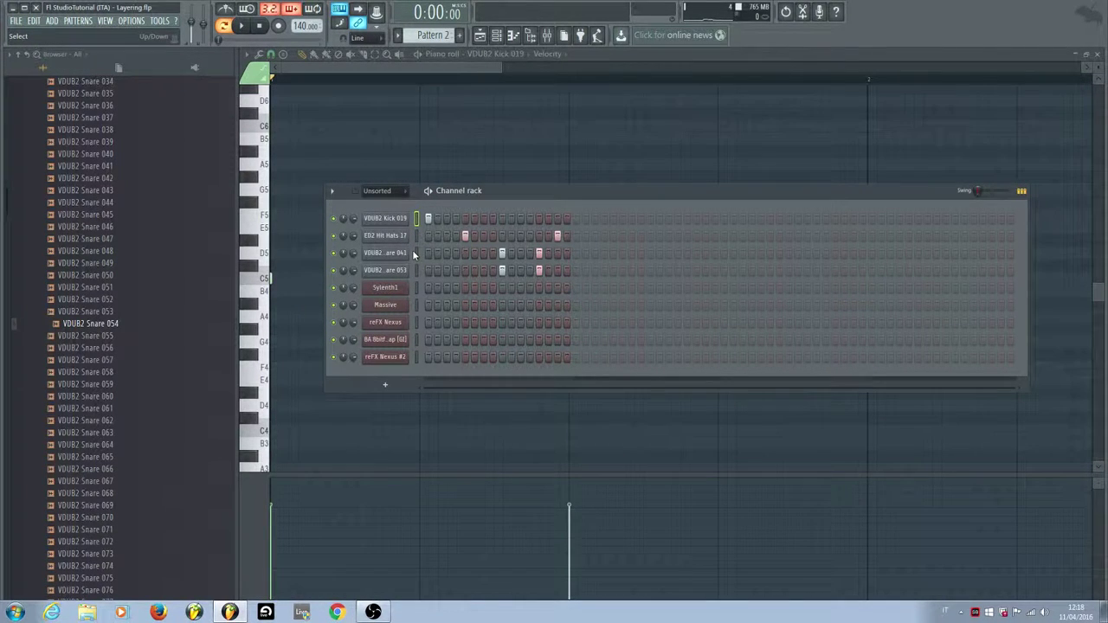
- Audition several VDUB2 snare samples between 042 and 066 in the browser and open the VDUB2 Snare 041 channel's settings
{"action": "left_click", "coordinate": [114, 204]}
{"action": "left_click", "coordinate": [111, 191]}
{"action": "left_click", "coordinate": [112, 179]}
{"action": "left_click", "coordinate": [126, 288]}
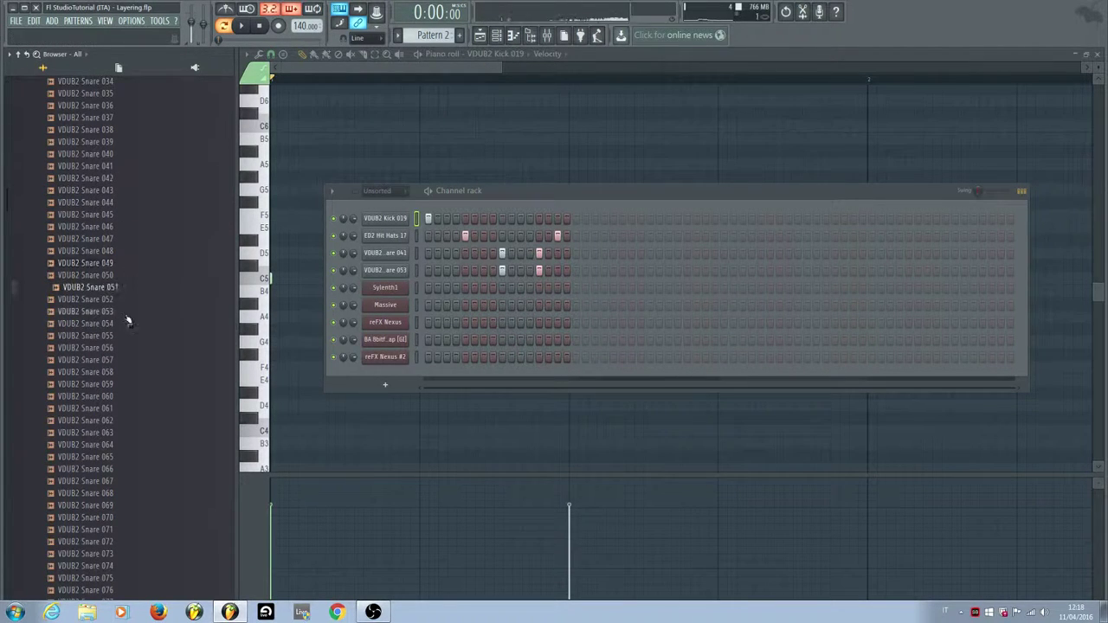
{"action": "left_click", "coordinate": [129, 324]}
{"action": "left_click", "coordinate": [116, 275]}
{"action": "left_click", "coordinate": [110, 214]}
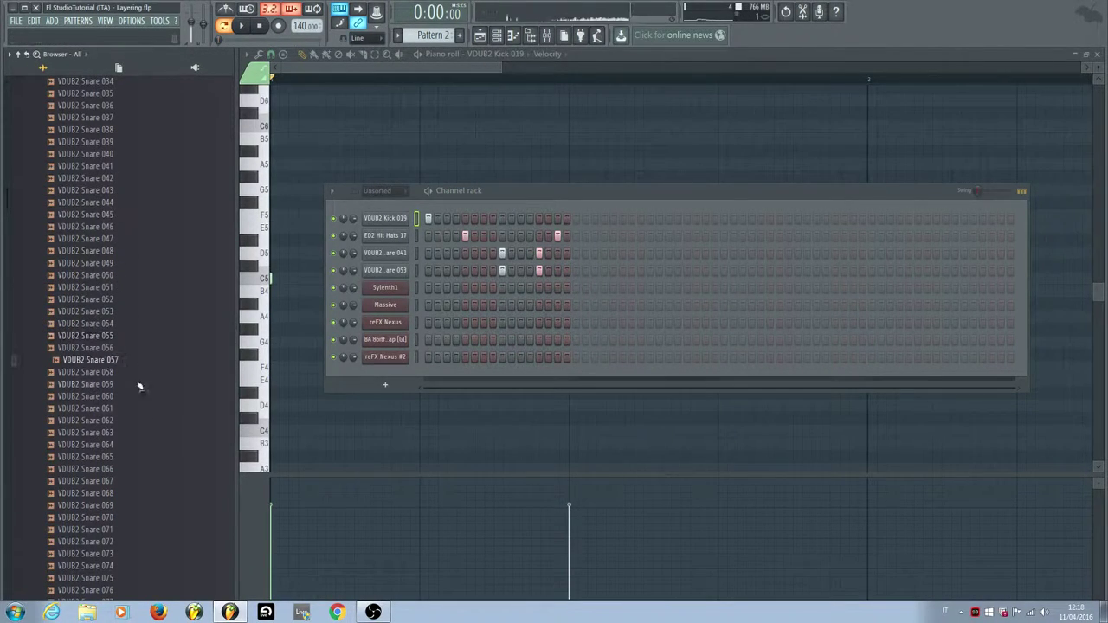
{"action": "left_click", "coordinate": [130, 468]}
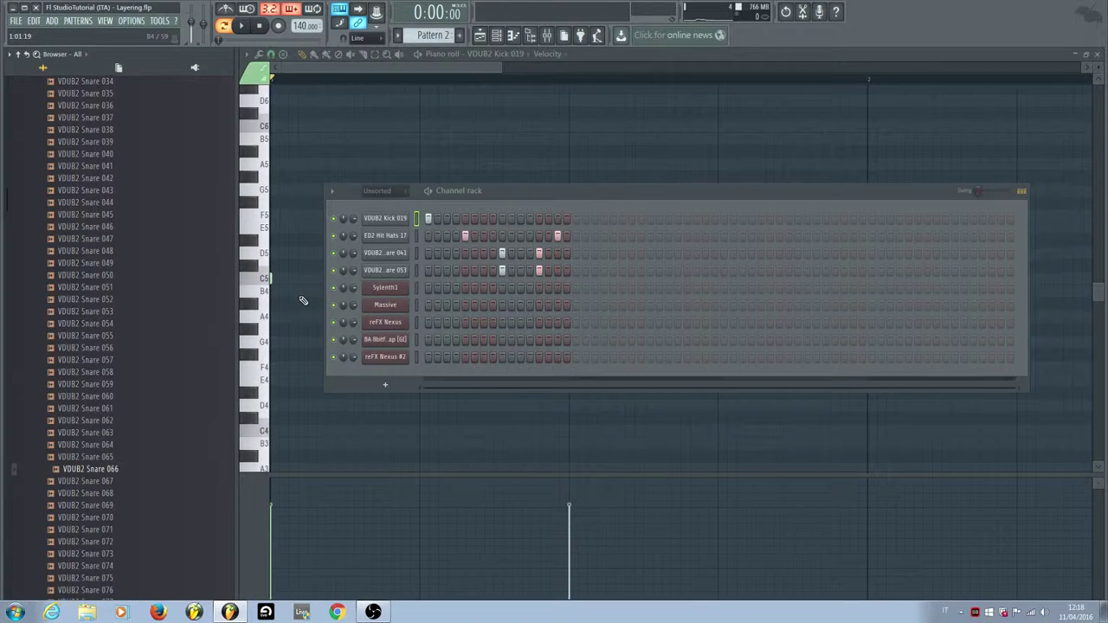
{"action": "left_click", "coordinate": [398, 257]}
- Play Pattern 1 while viewing the snare levels in the mixer, and stop playback
{"action": "left_click", "coordinate": [498, 36]}
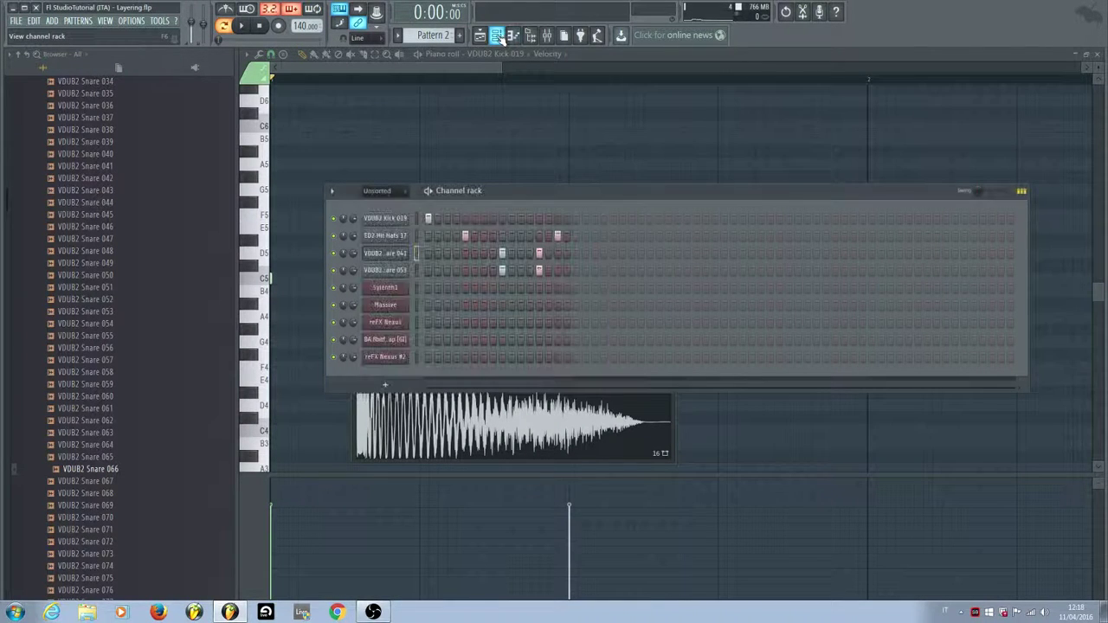
{"action": "scroll", "coordinate": [439, 36], "scroll_direction": "up", "scroll_amount": 1}
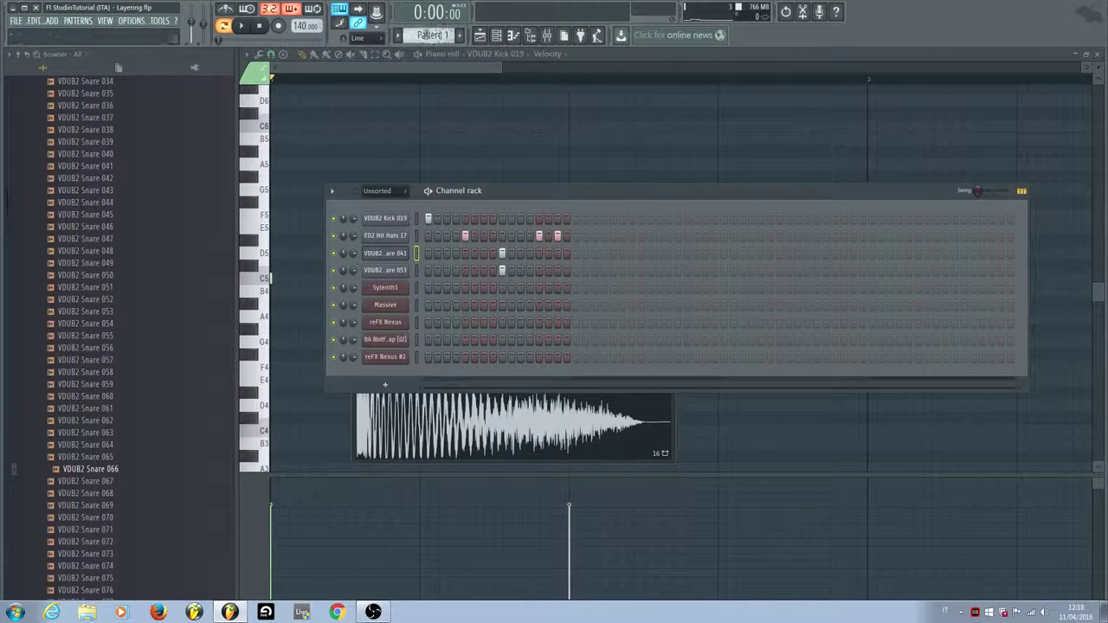
{"action": "left_click", "coordinate": [243, 27]}
{"action": "key", "text": "F9"}
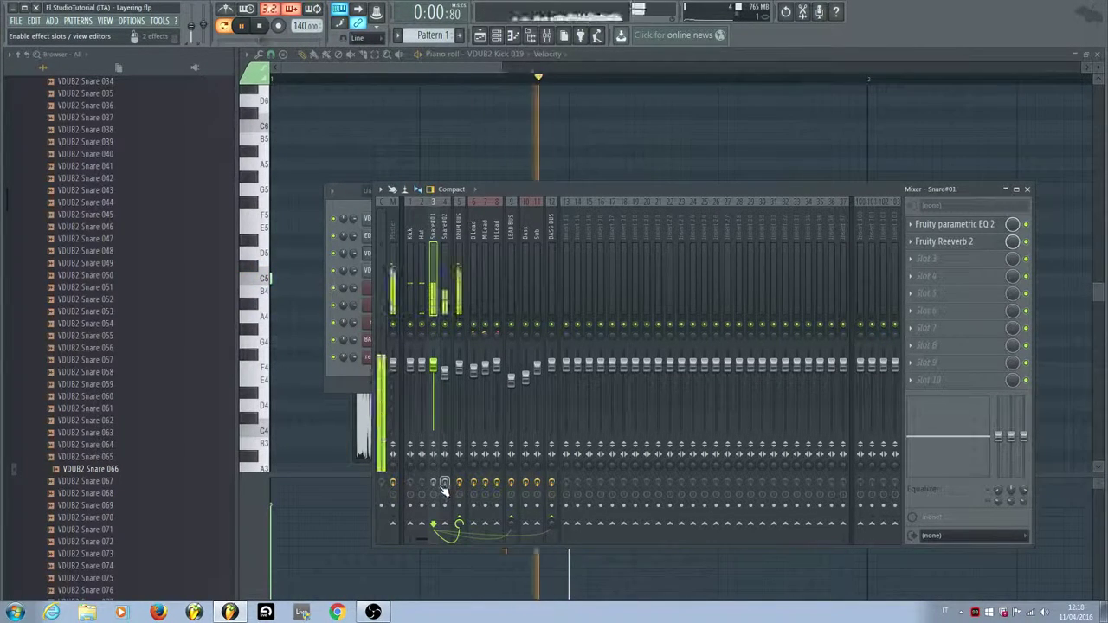
{"action": "key", "text": "space"}
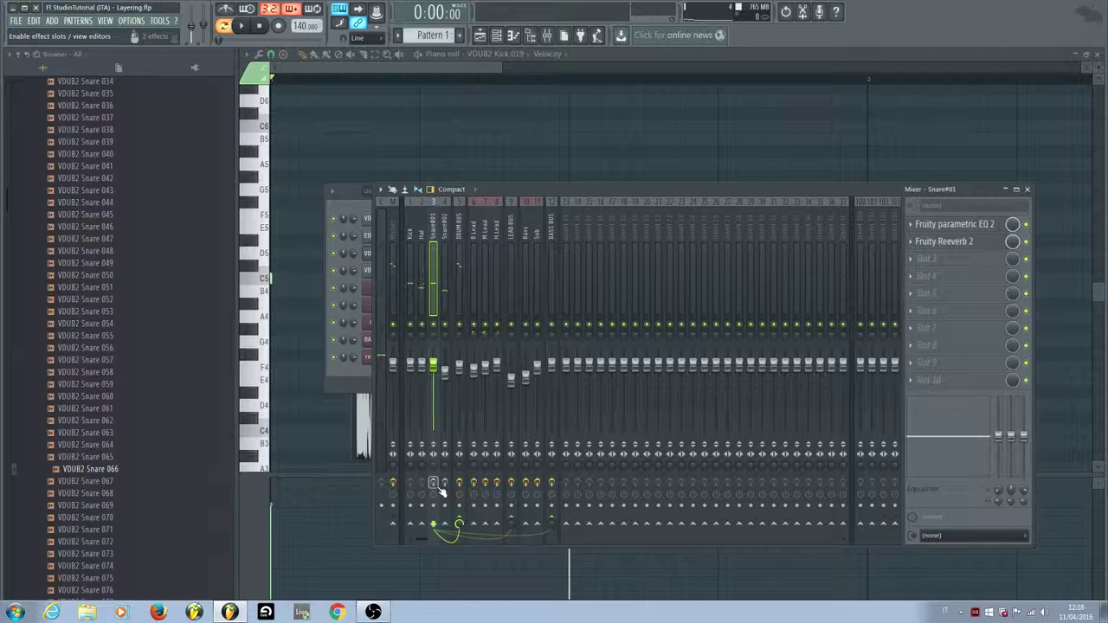
- Enable the effects on the Snare#01 and Snare#02 mixer tracks and play Pattern 1
{"action": "left_click", "coordinate": [415, 232]}
{"action": "left_click", "coordinate": [430, 235]}
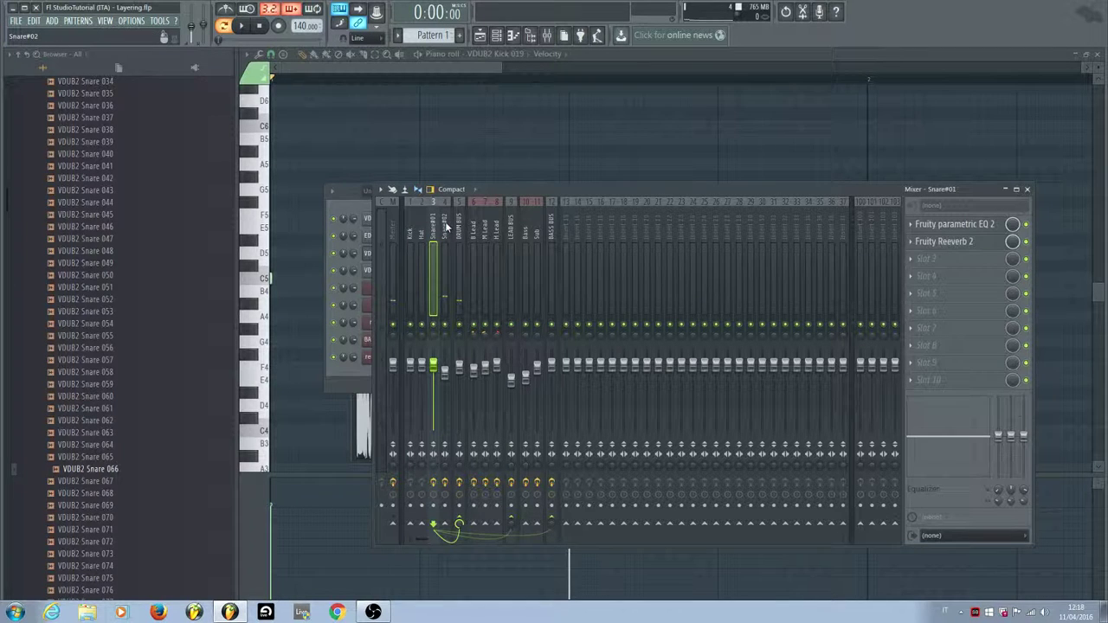
{"action": "key", "text": "space"}
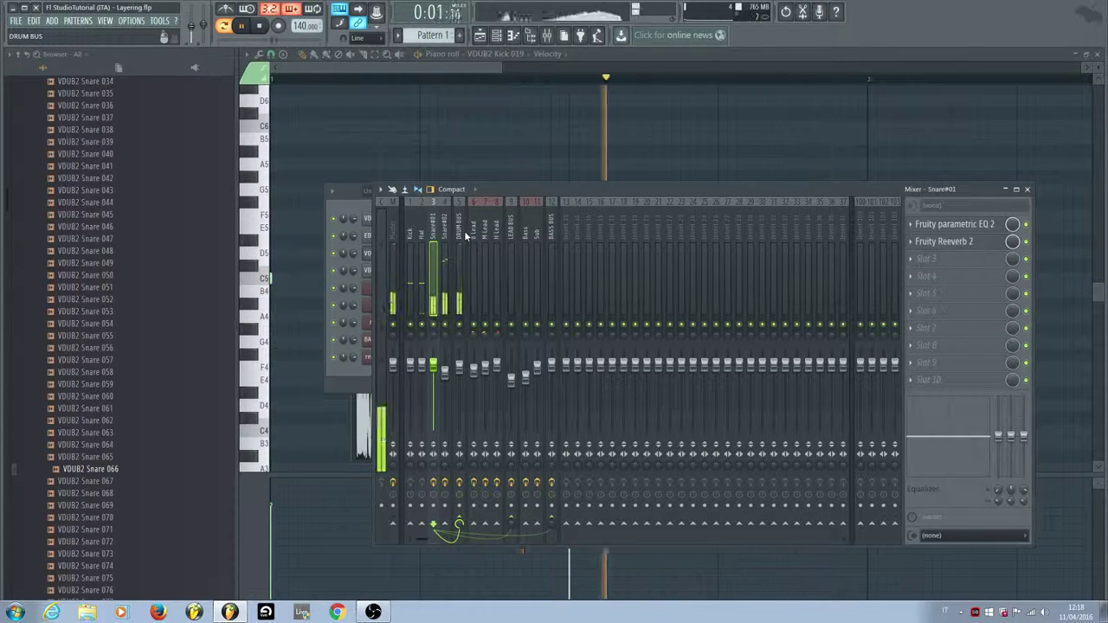
- View the DRUM BUS track and examine the Fruity parametric EQ 2 curve on the Snare#01 track
{"action": "left_click", "coordinate": [457, 242]}
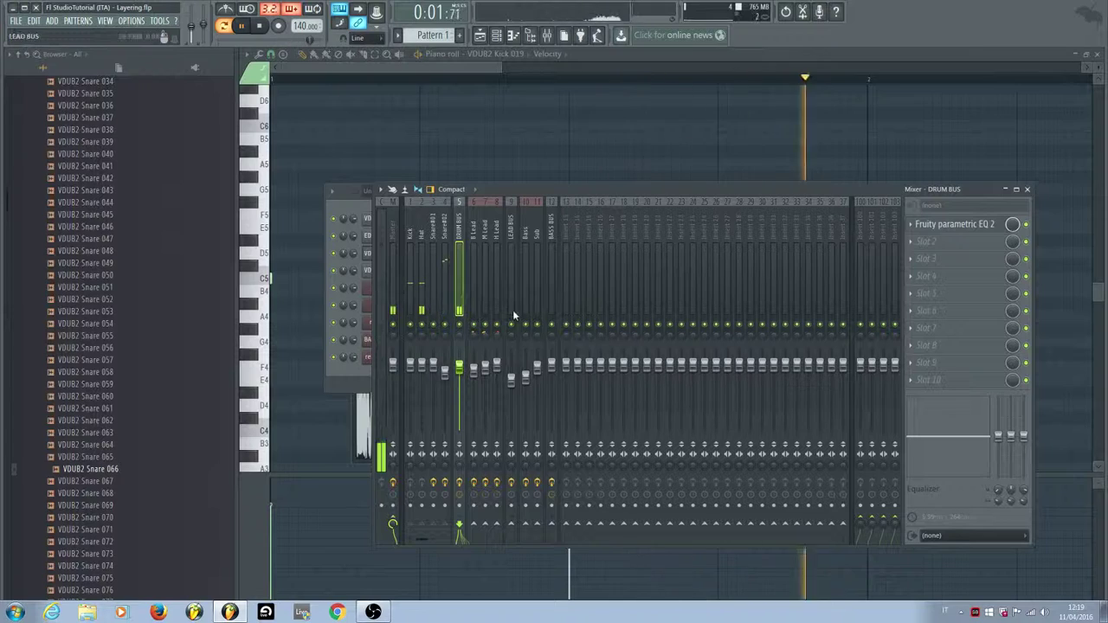
{"action": "left_click", "coordinate": [435, 240]}
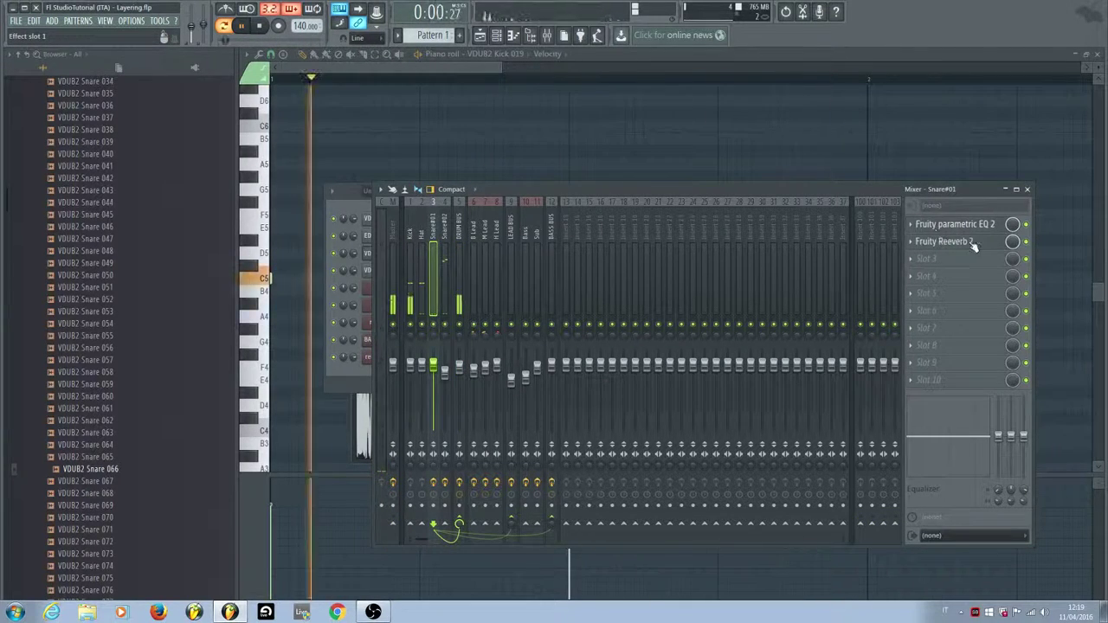
{"action": "left_click", "coordinate": [961, 226]}
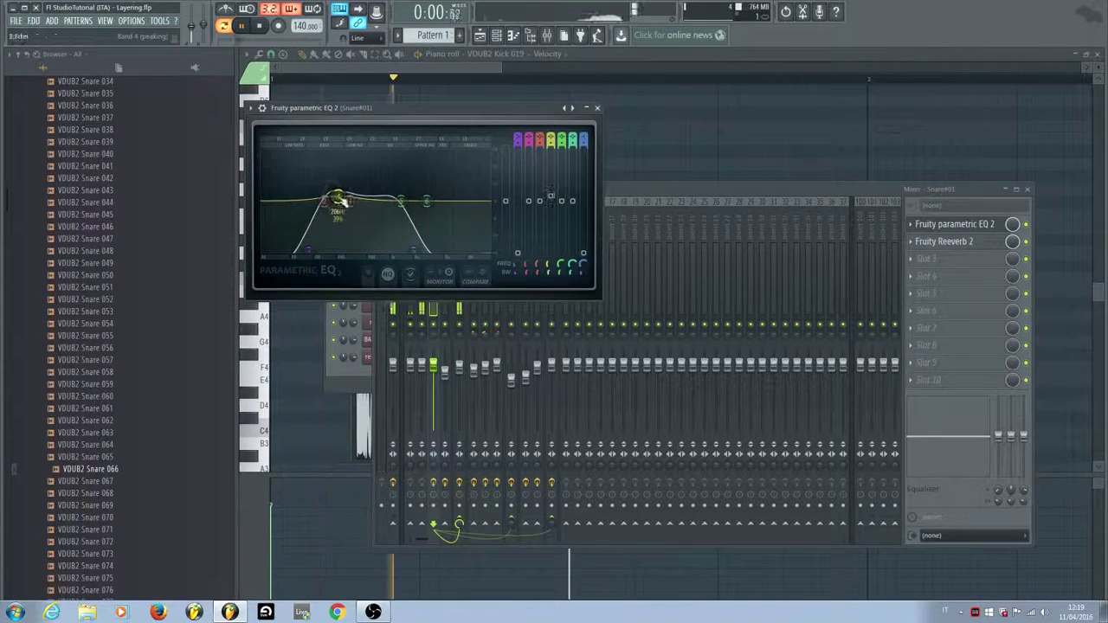
{"action": "left_click", "coordinate": [597, 110]}
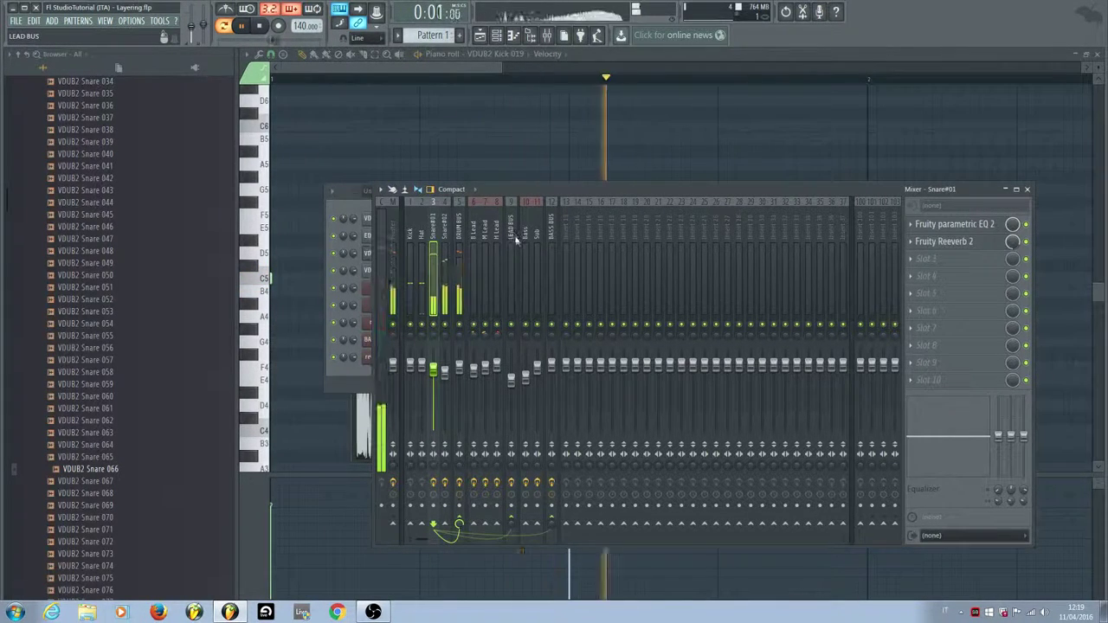
- Replay Pattern 1 to hear the layered snares, stop playback and view the Fruity parametric EQ 2 curve on Snare#01
{"action": "key", "text": "space"}
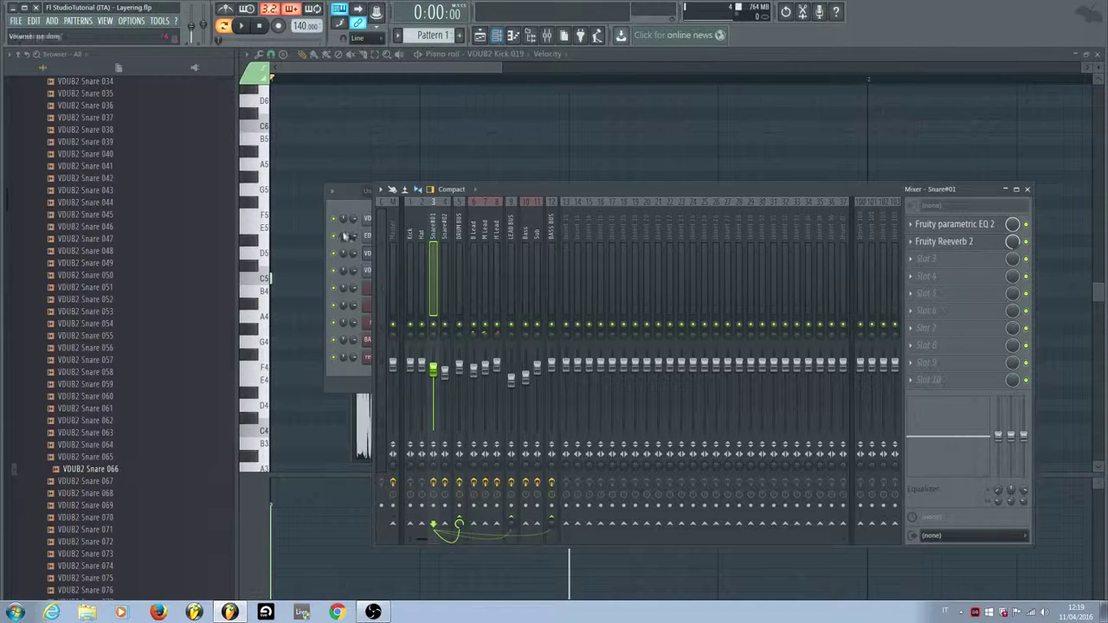
{"action": "key", "text": "space"}
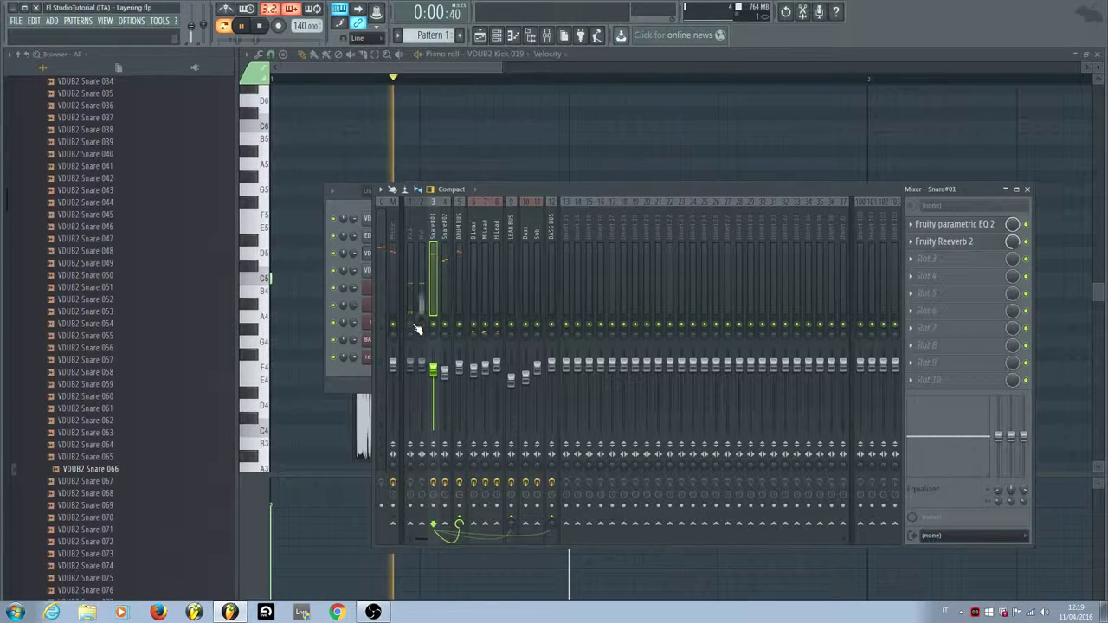
{"action": "key", "text": "space"}
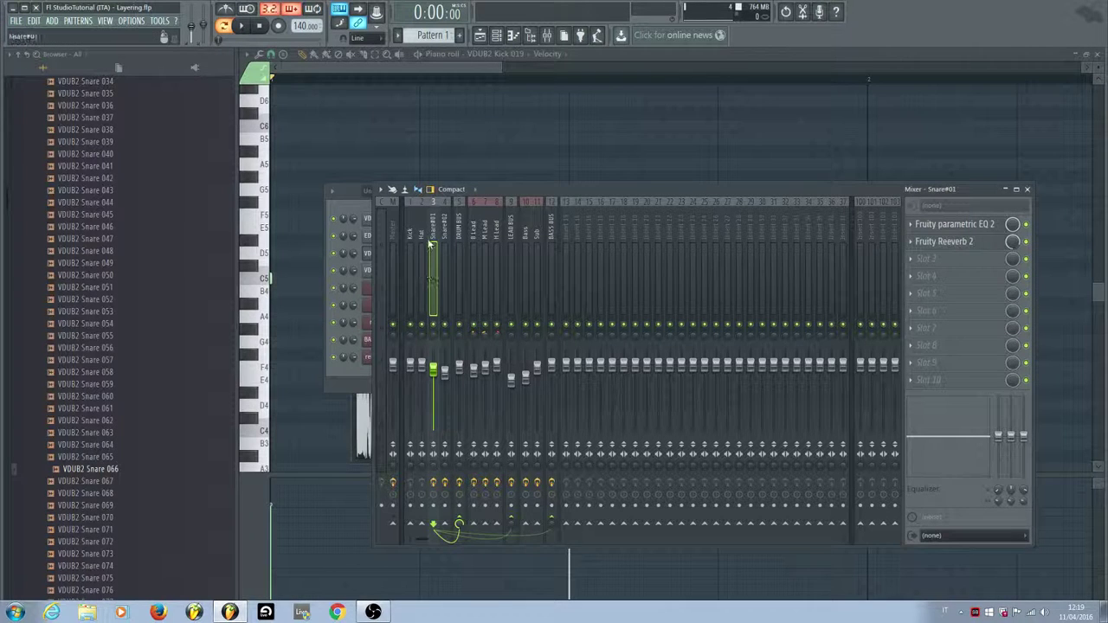
{"action": "left_click", "coordinate": [935, 226]}
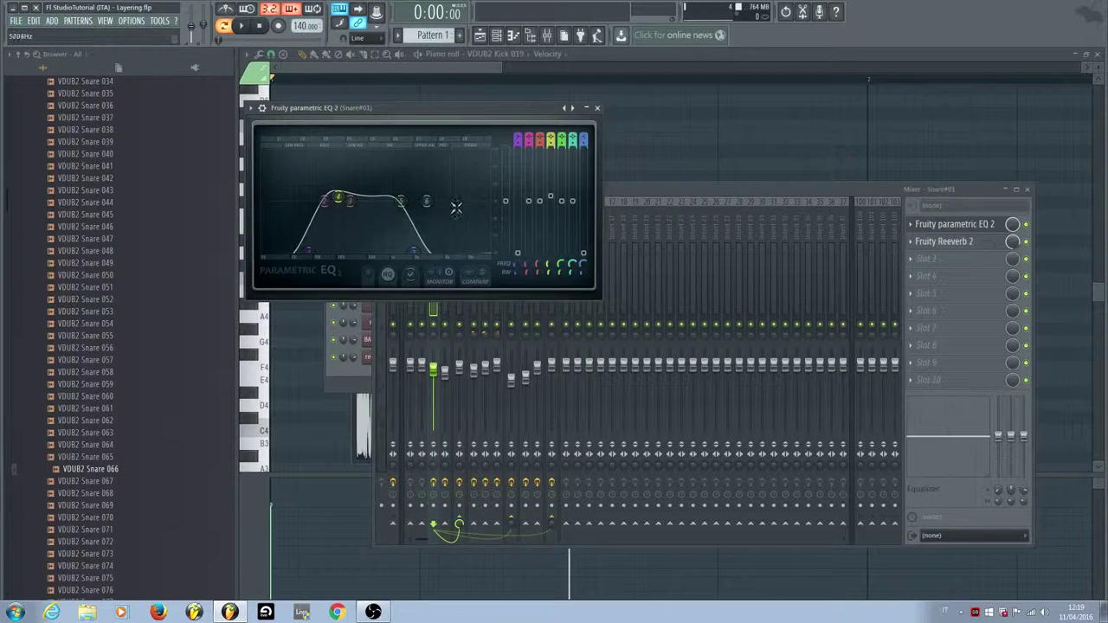
{"action": "left_click", "coordinate": [596, 107]}
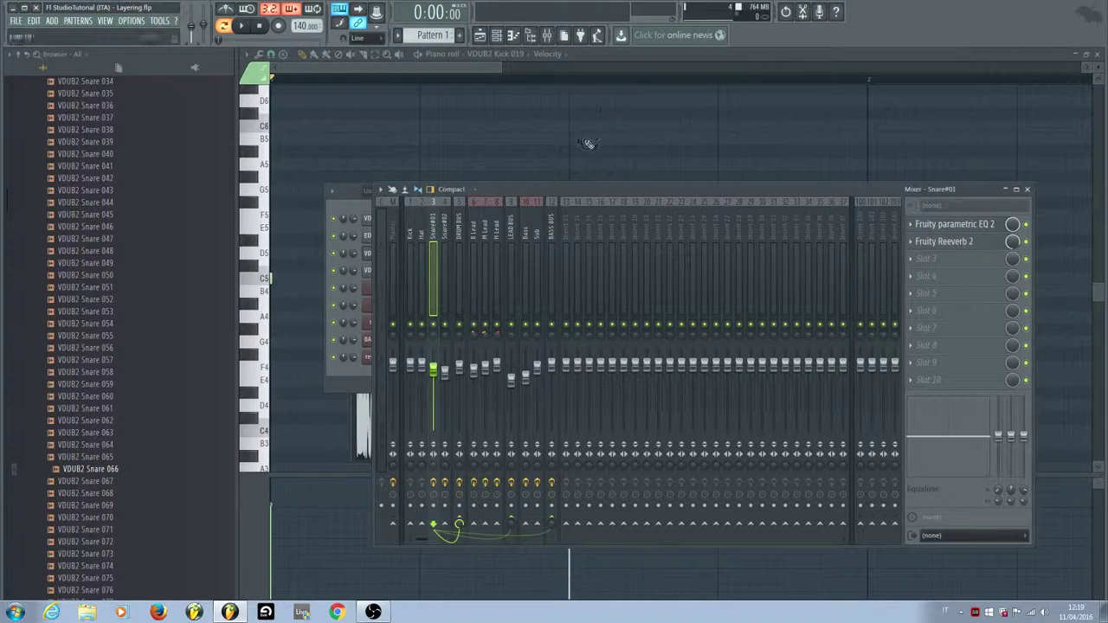
- Solo the Snare#01 mixer track, play Pattern 1 and examine the track's Fruity parametric EQ 2 spectrum
{"action": "right_click", "coordinate": [435, 324]}
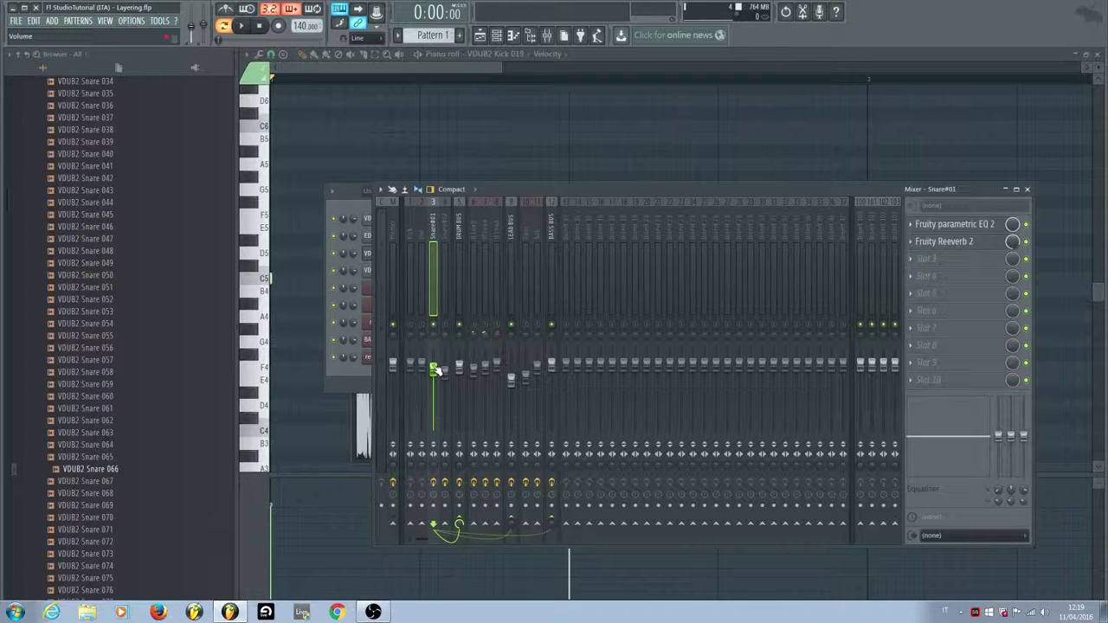
{"action": "key", "text": "space"}
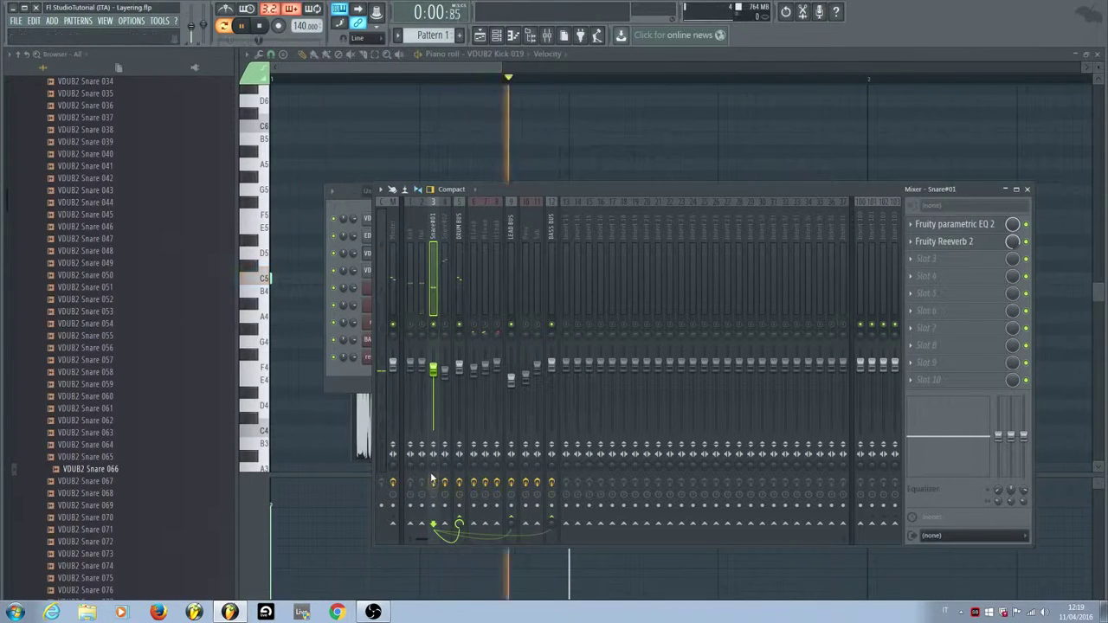
{"action": "left_click", "coordinate": [961, 225]}
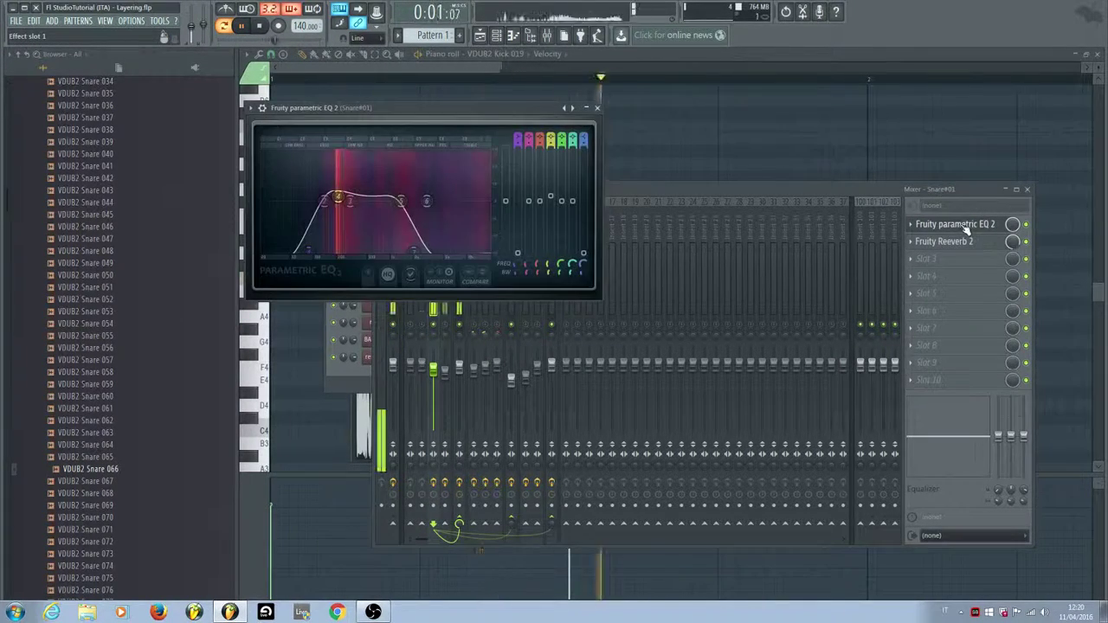
{"action": "left_click", "coordinate": [597, 107]}
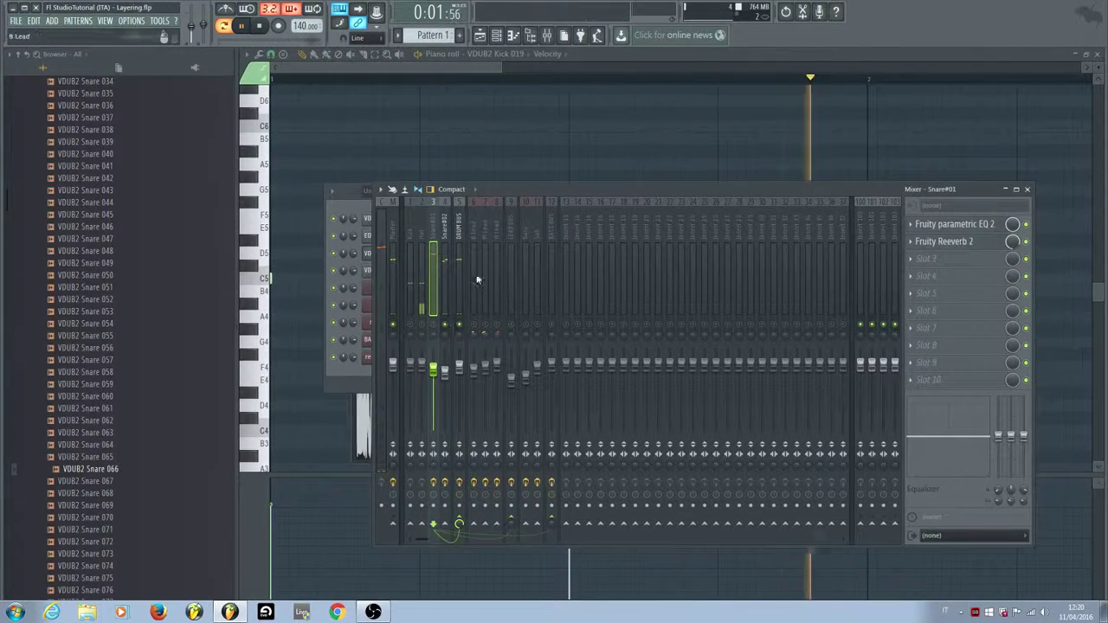
- Examine the Fruity parametric EQ 2 curve on the Snare#02 track while the pattern plays
{"action": "left_click", "coordinate": [446, 249]}
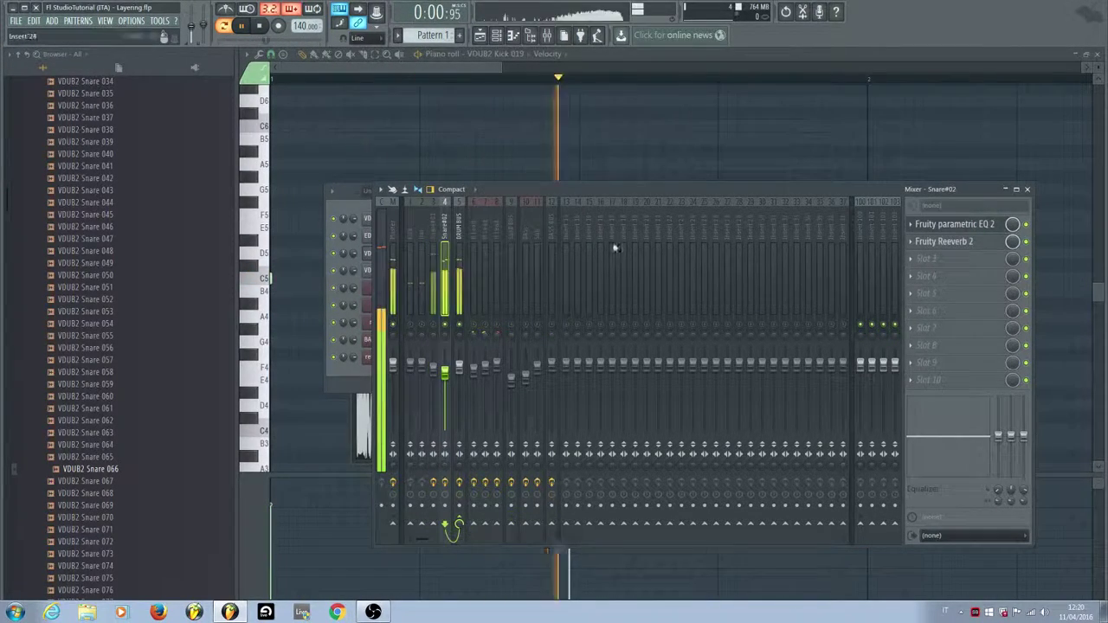
{"action": "left_click", "coordinate": [932, 226]}
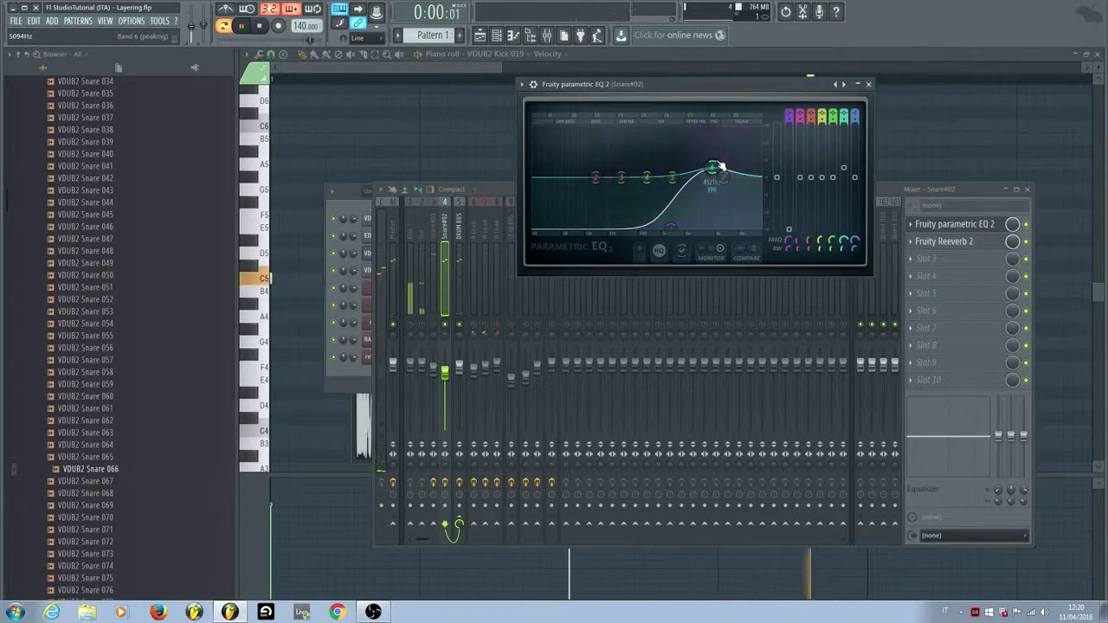
{"action": "left_click", "coordinate": [868, 84]}
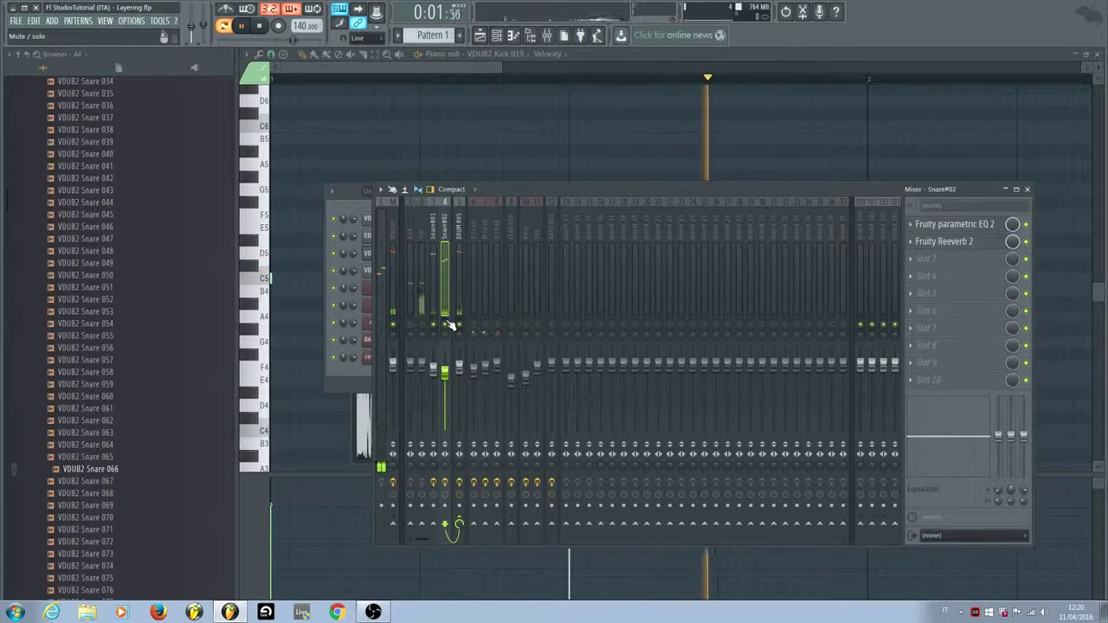
- Play the full song from the playlist, toggle the DRUM BUS solo so all mixer tracks sound, and stop playback
{"action": "left_click", "coordinate": [459, 232]}
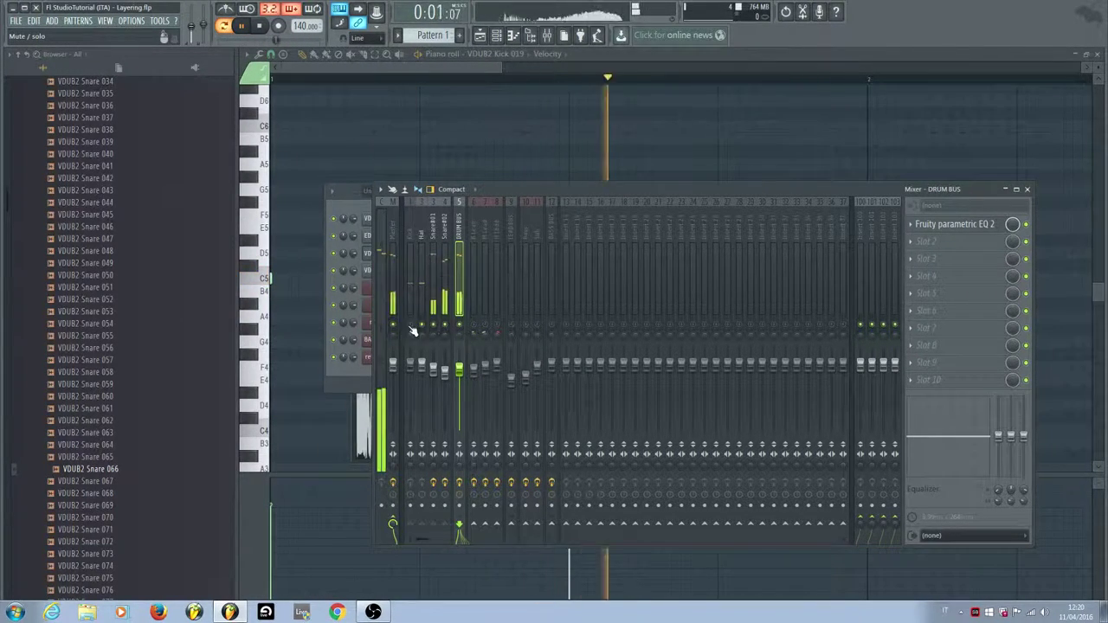
{"action": "left_click", "coordinate": [483, 36]}
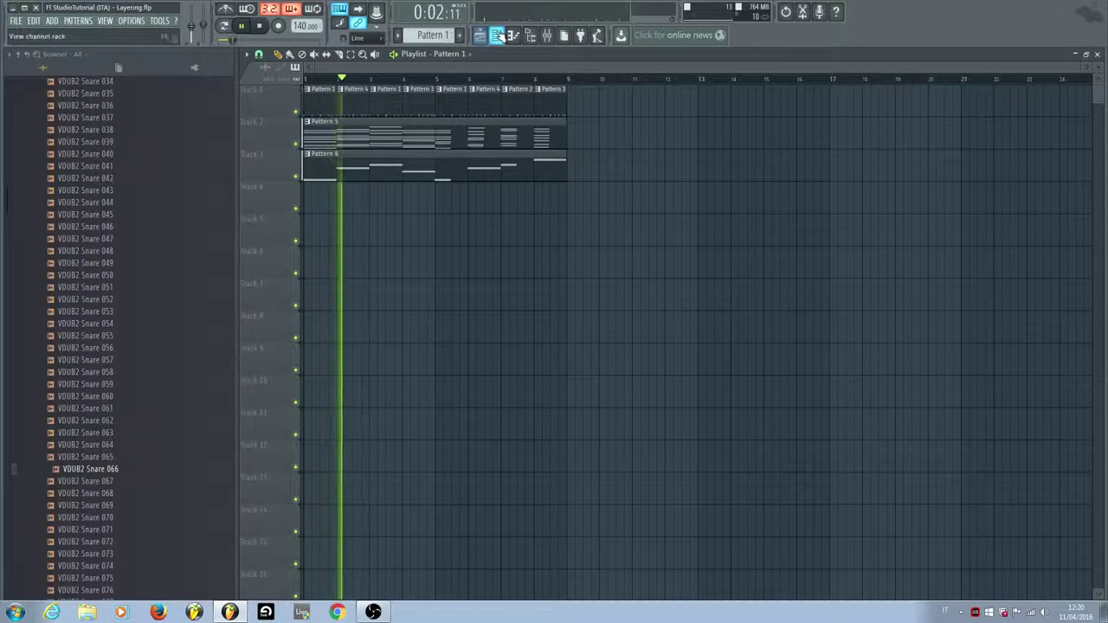
{"action": "left_click", "coordinate": [547, 35]}
{"action": "right_click", "coordinate": [460, 324]}
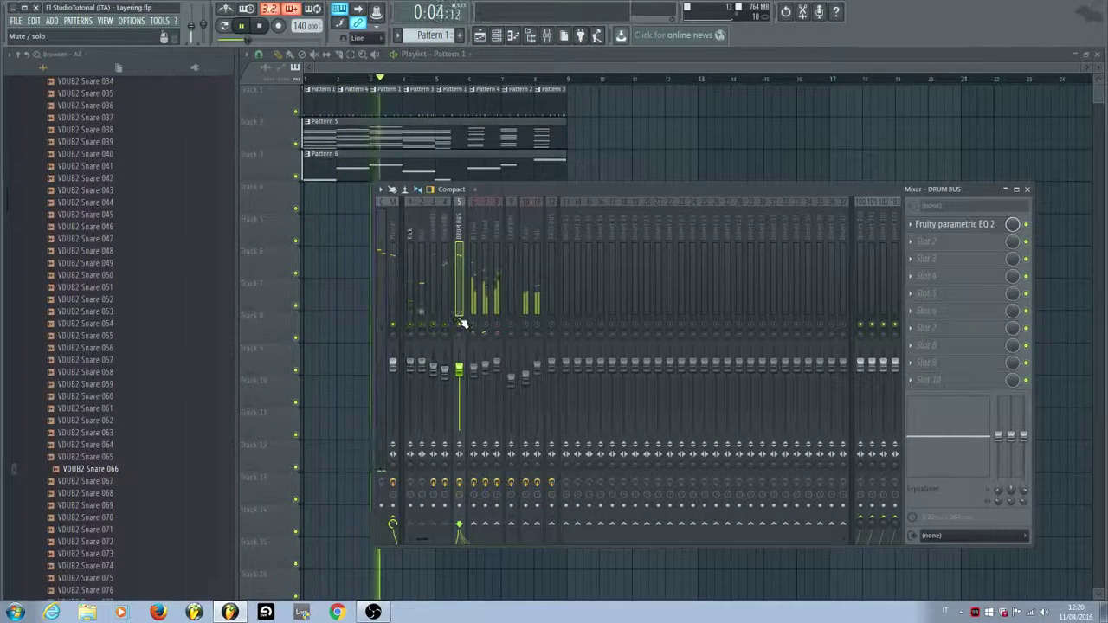
{"action": "right_click", "coordinate": [461, 325]}
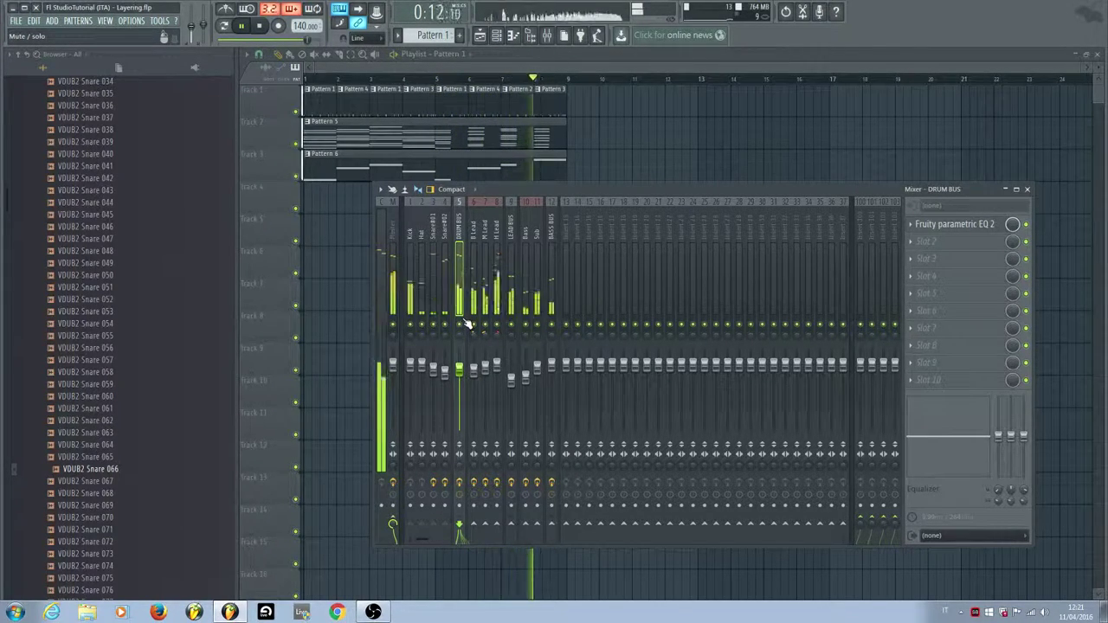
{"action": "key", "text": "space"}
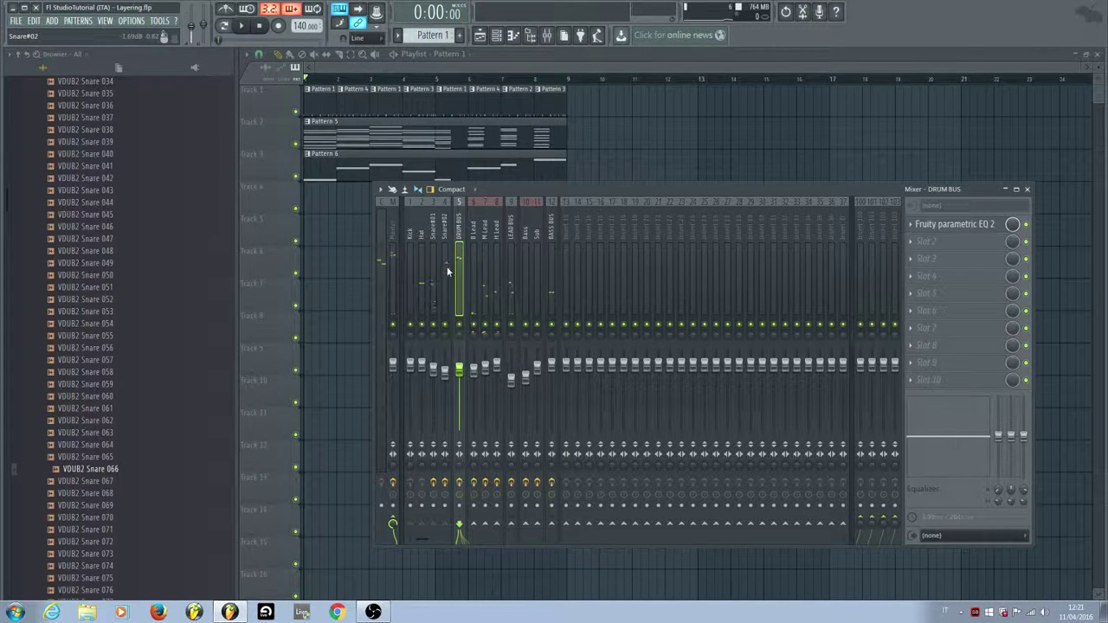
- Compare the Fruity parametric EQ 2 curves of the Snare#01 and Snare#02 tracks with playback stopped
{"action": "left_click", "coordinate": [435, 235]}
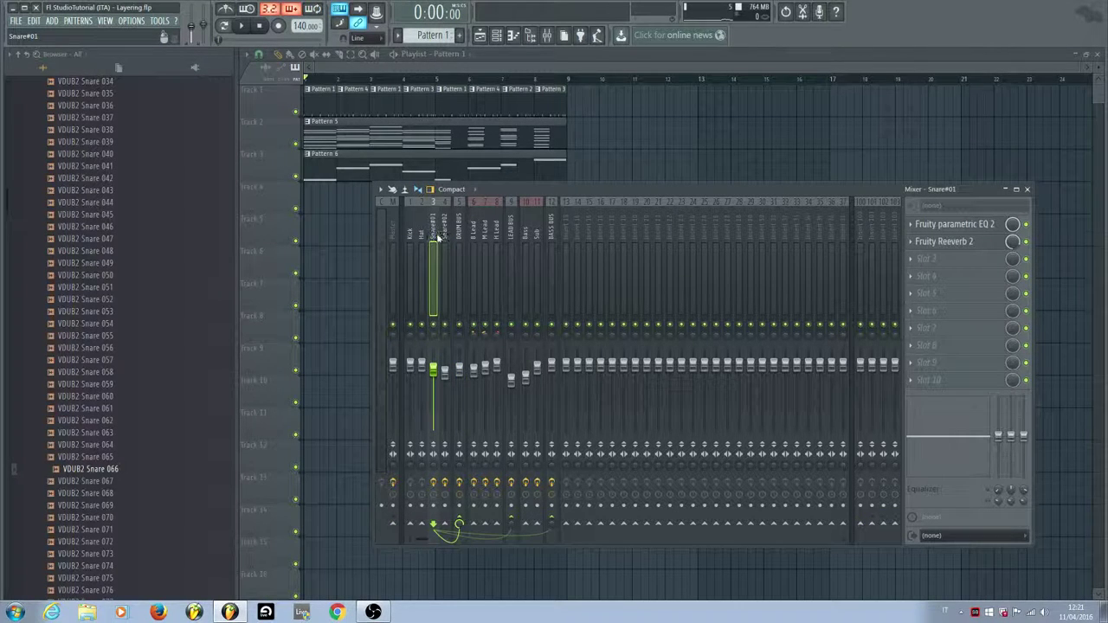
{"action": "left_click", "coordinate": [926, 225]}
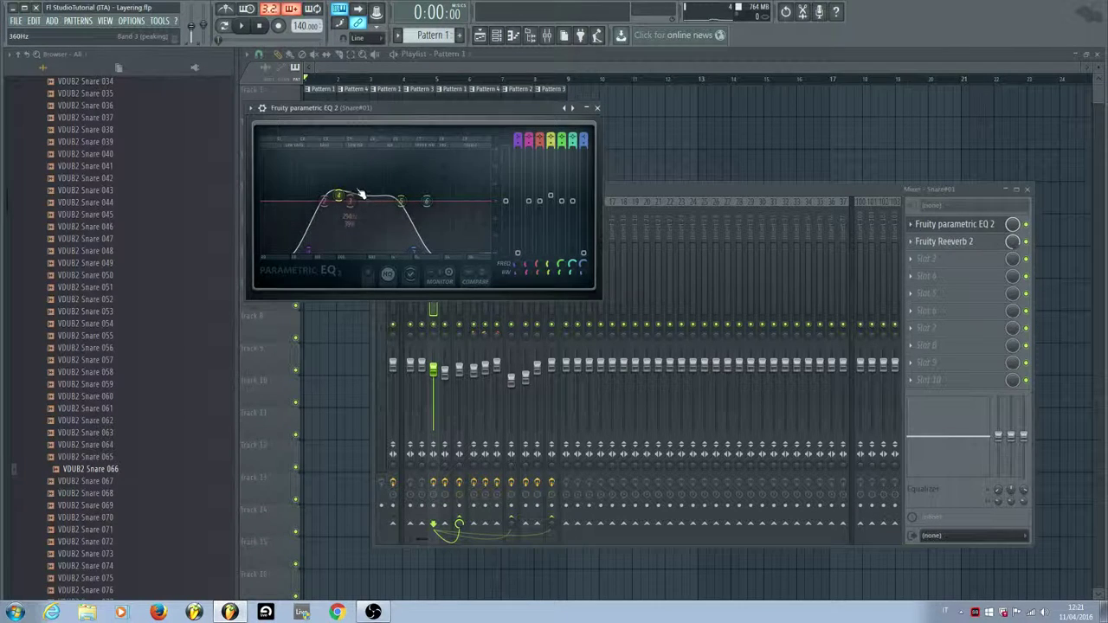
{"action": "left_click", "coordinate": [598, 108]}
{"action": "left_click", "coordinate": [937, 225]}
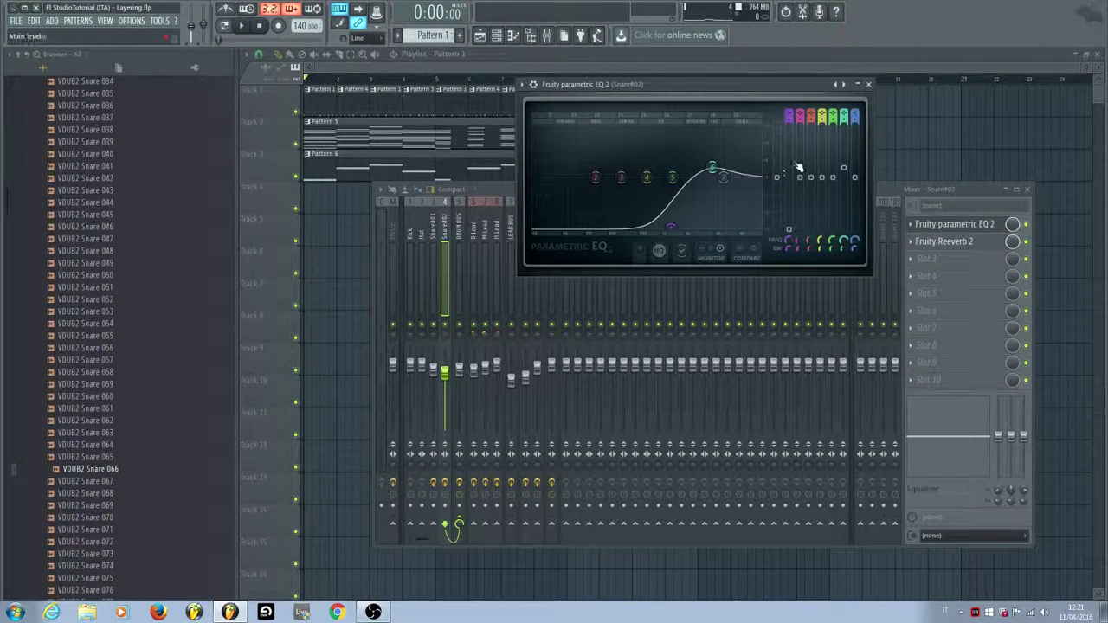
{"action": "left_click", "coordinate": [869, 85]}
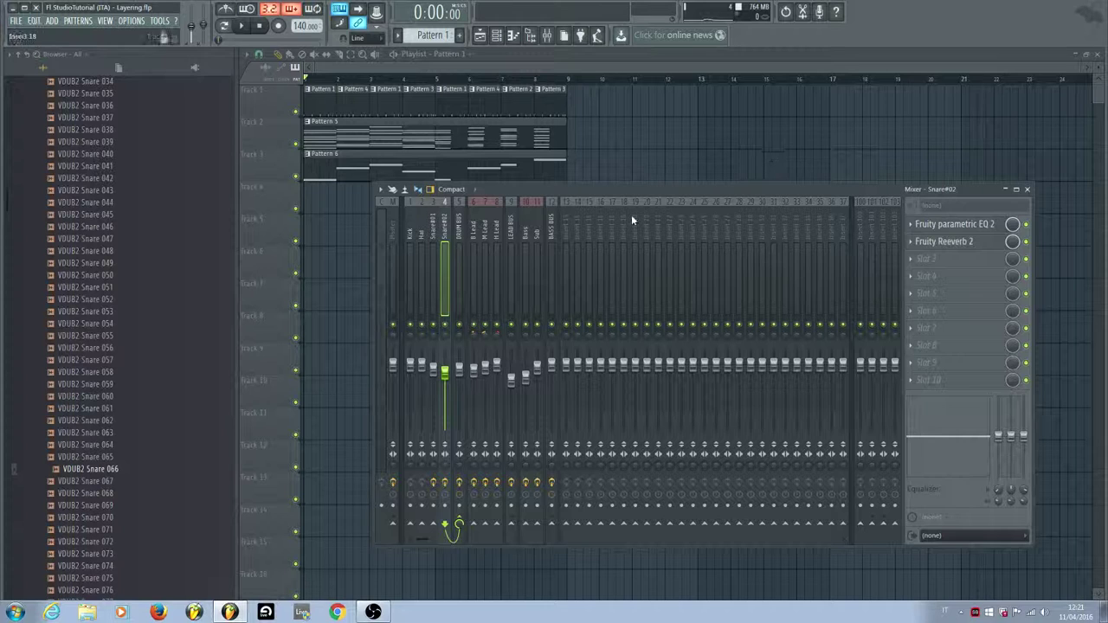
- View the routing and effect slots of the DRUM BUS, LEAD BUS and BASS BUS mixer tracks
{"action": "left_click", "coordinate": [460, 226]}
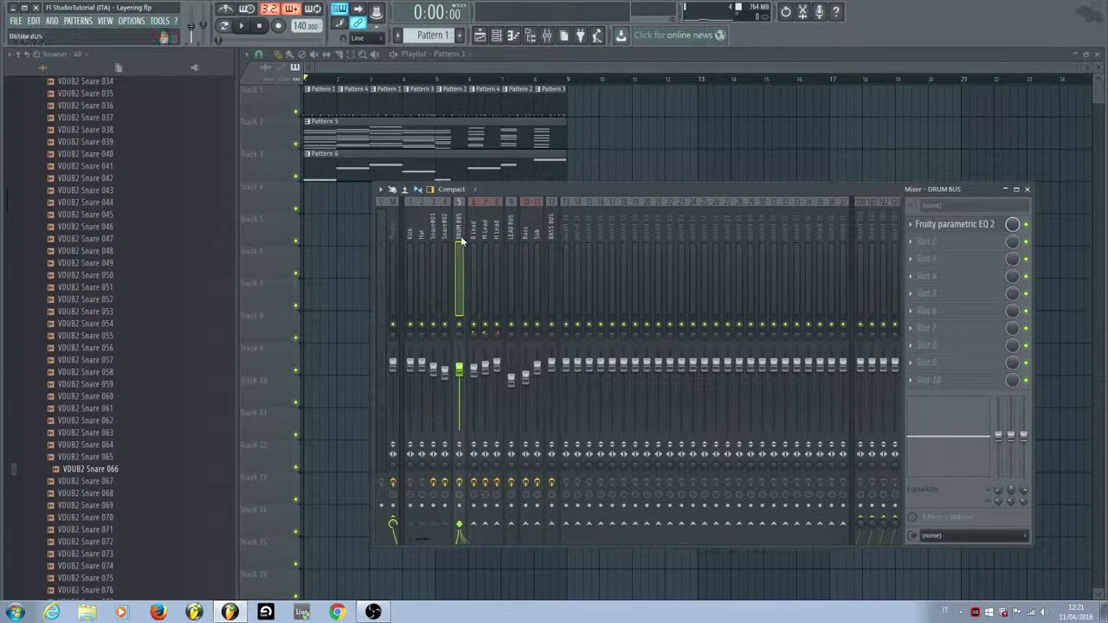
{"action": "left_click", "coordinate": [512, 228]}
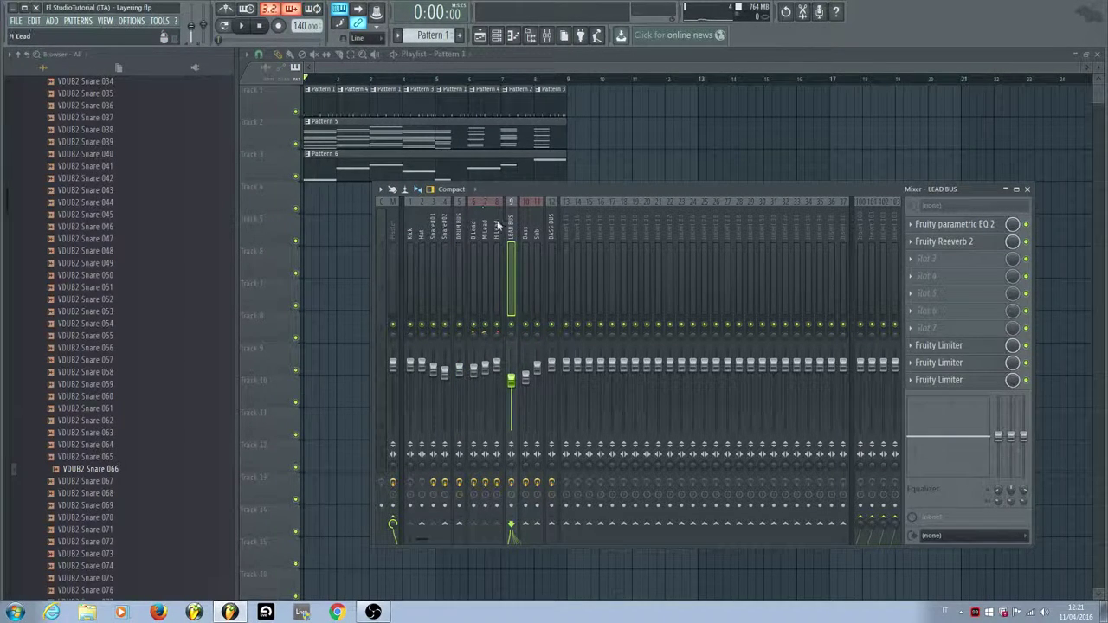
{"action": "left_click", "coordinate": [554, 228]}
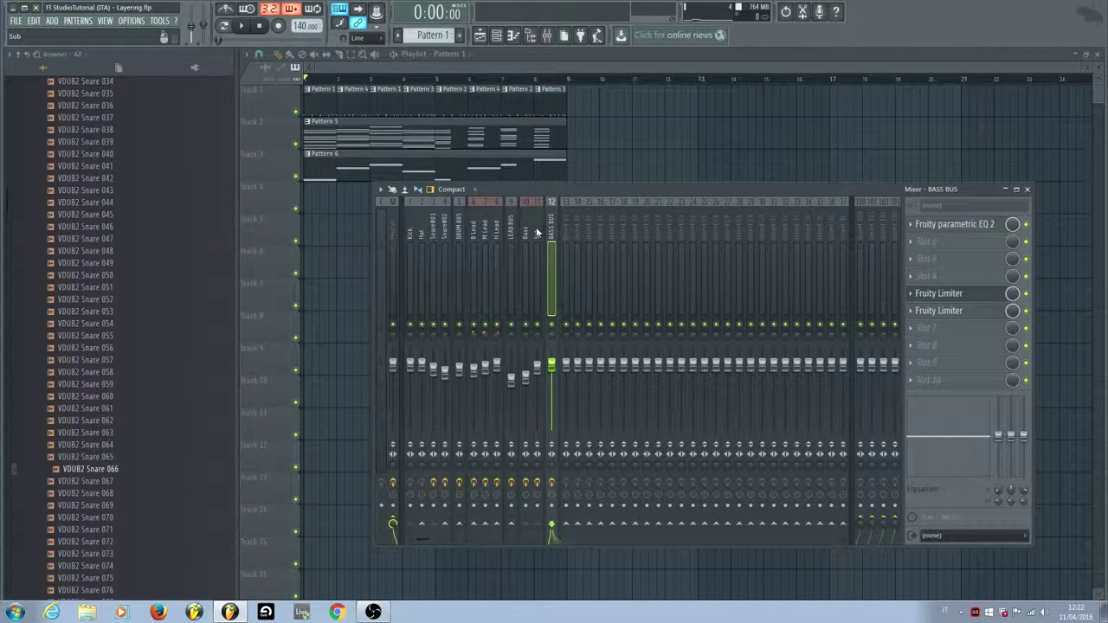
- Mute Track 1 and Track 2 in the playlist and play the bass pattern on Track 3 alone
{"action": "left_click", "coordinate": [296, 177]}
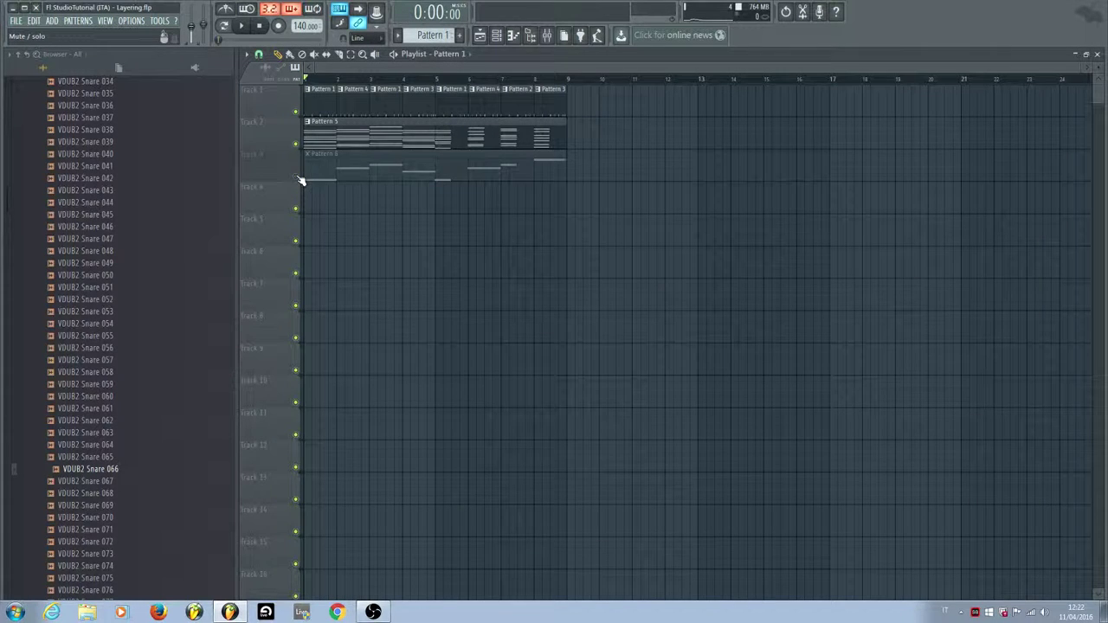
{"action": "left_click", "coordinate": [296, 178]}
{"action": "left_click", "coordinate": [296, 145]}
{"action": "left_click", "coordinate": [296, 112]}
{"action": "left_click", "coordinate": [513, 35]}
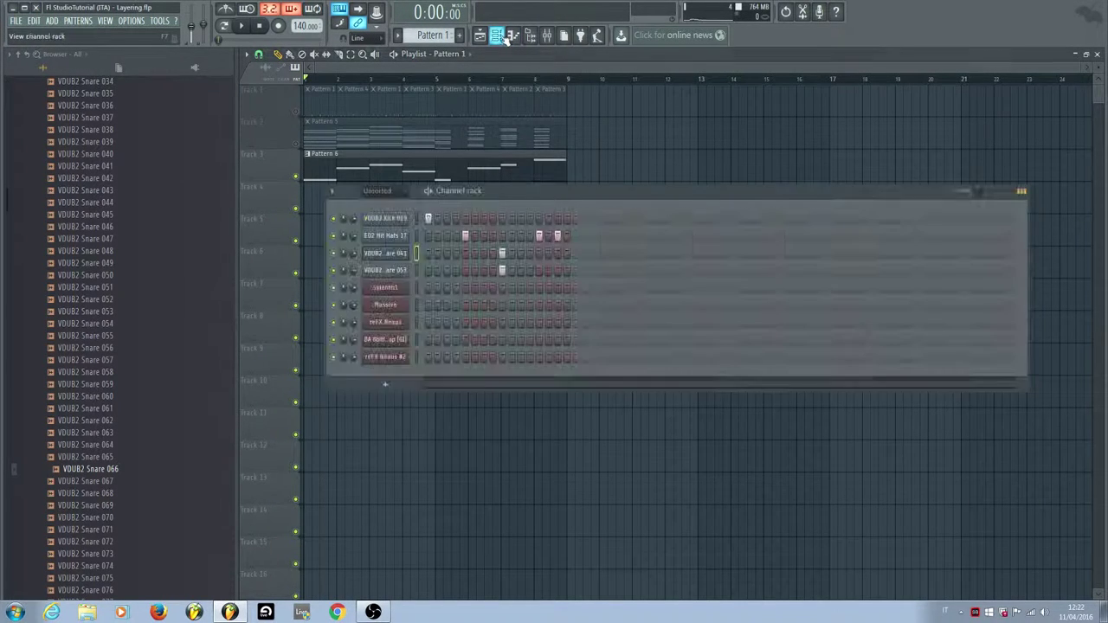
{"action": "key", "text": "space"}
- View the levels and effects of the Bass and Sub mixer tracks while the bass pattern plays
{"action": "left_click", "coordinate": [496, 35]}
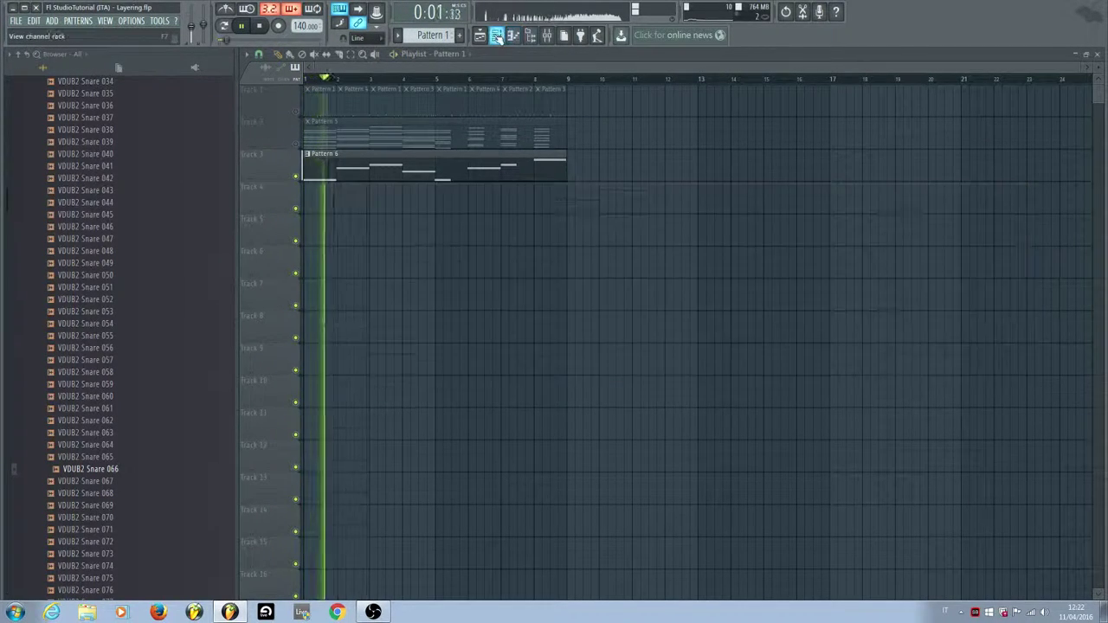
{"action": "left_click", "coordinate": [546, 35]}
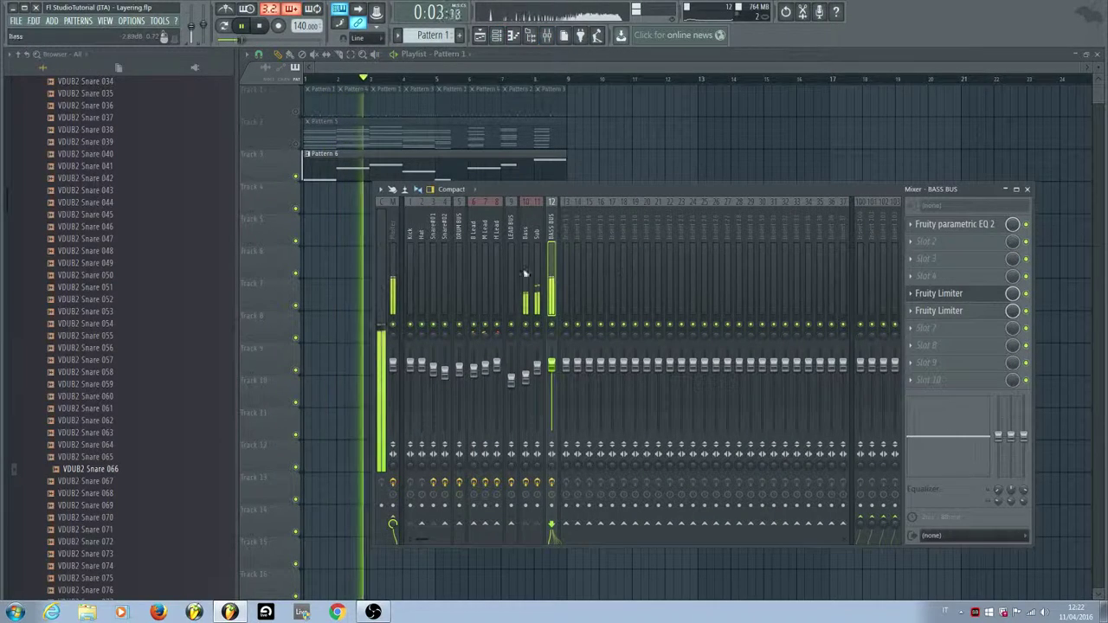
{"action": "left_click", "coordinate": [524, 228]}
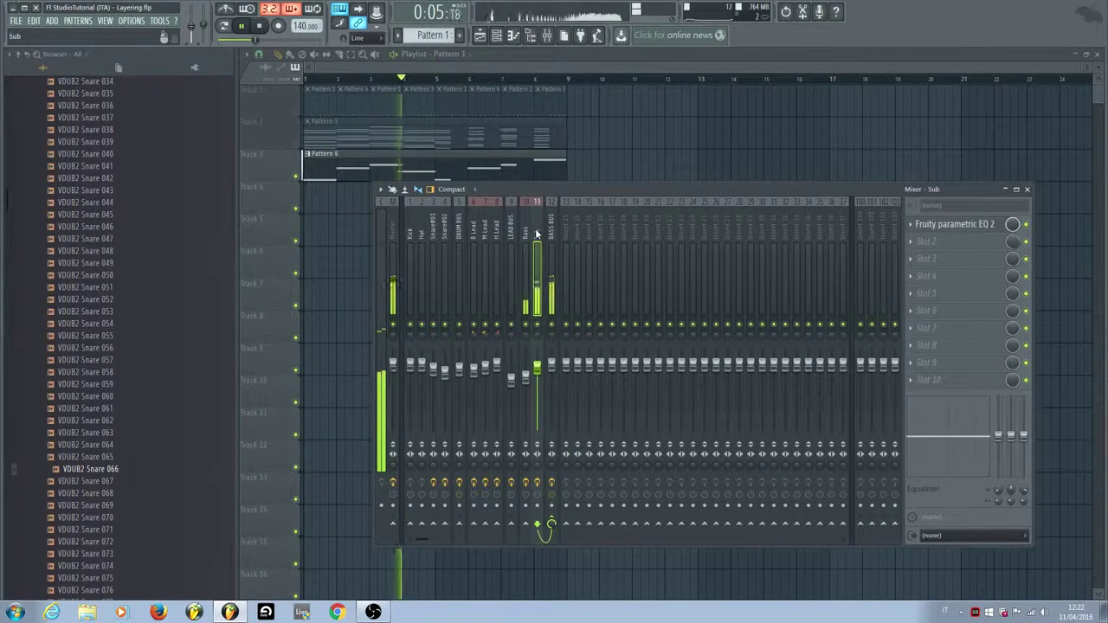
- Examine the Serum bass preset and the reFX Nexus #2 sub preset, and return to the mixer
{"action": "left_click", "coordinate": [497, 35]}
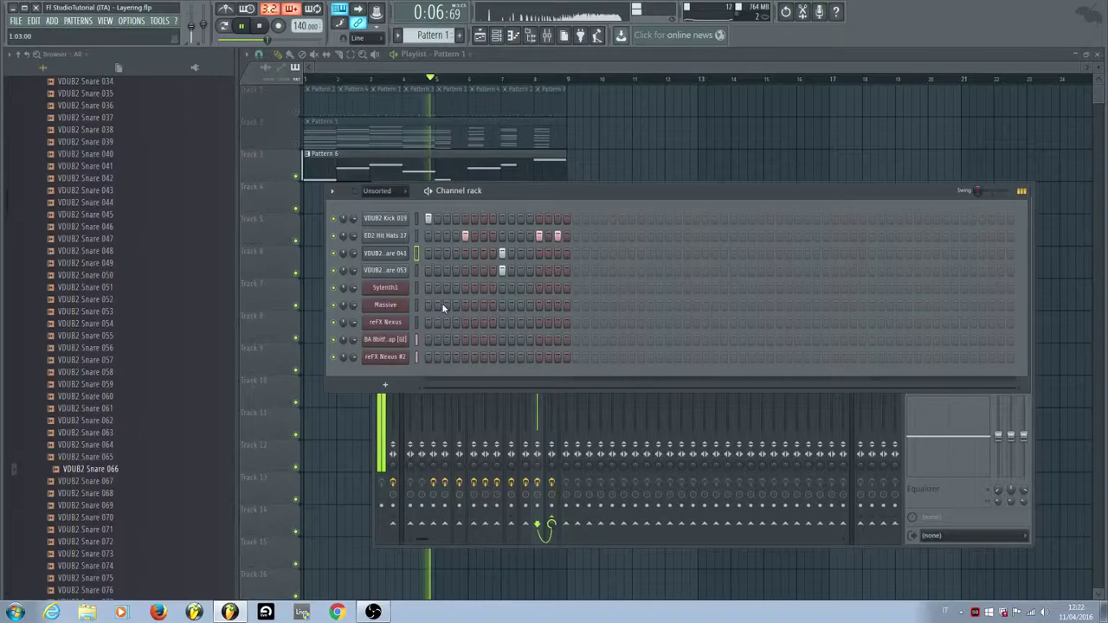
{"action": "left_click", "coordinate": [388, 339]}
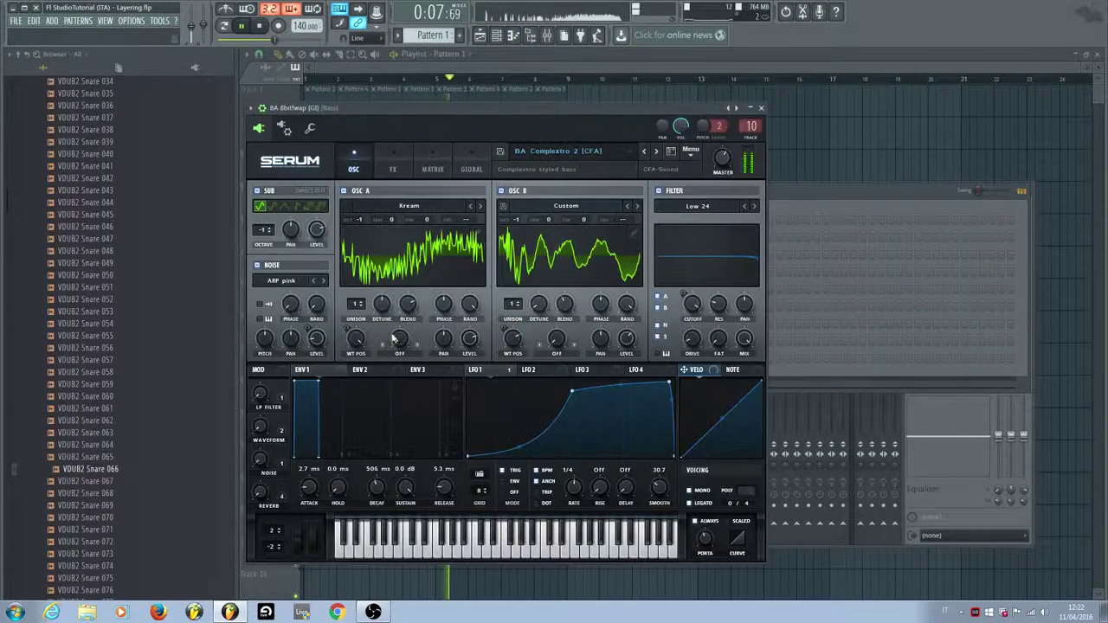
{"action": "left_click", "coordinate": [763, 110]}
{"action": "left_click", "coordinate": [407, 344]}
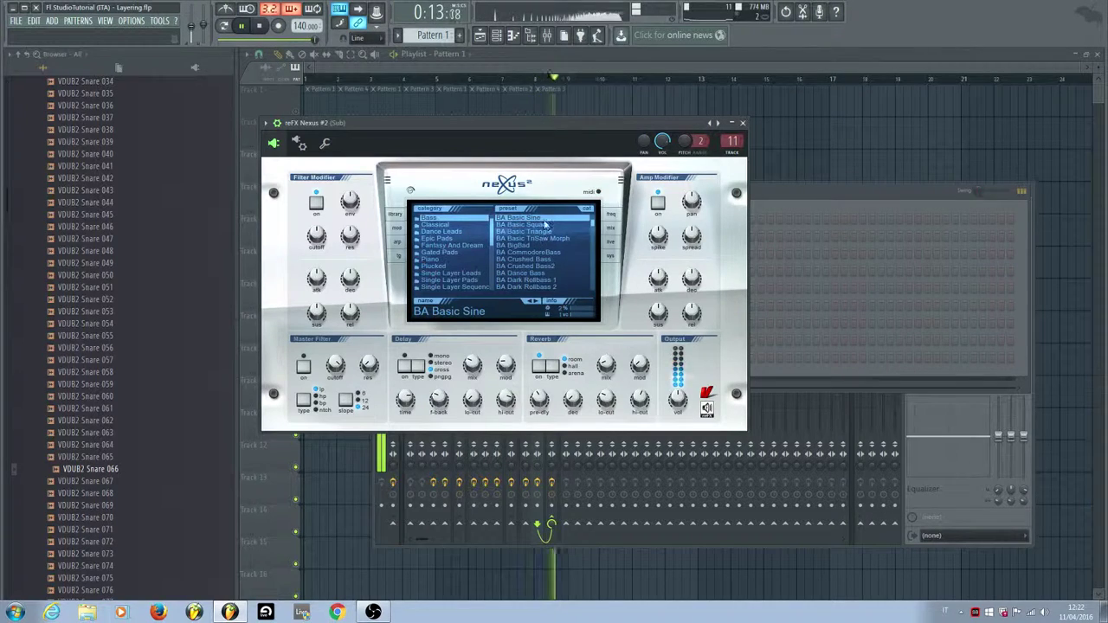
{"action": "left_click", "coordinate": [743, 125]}
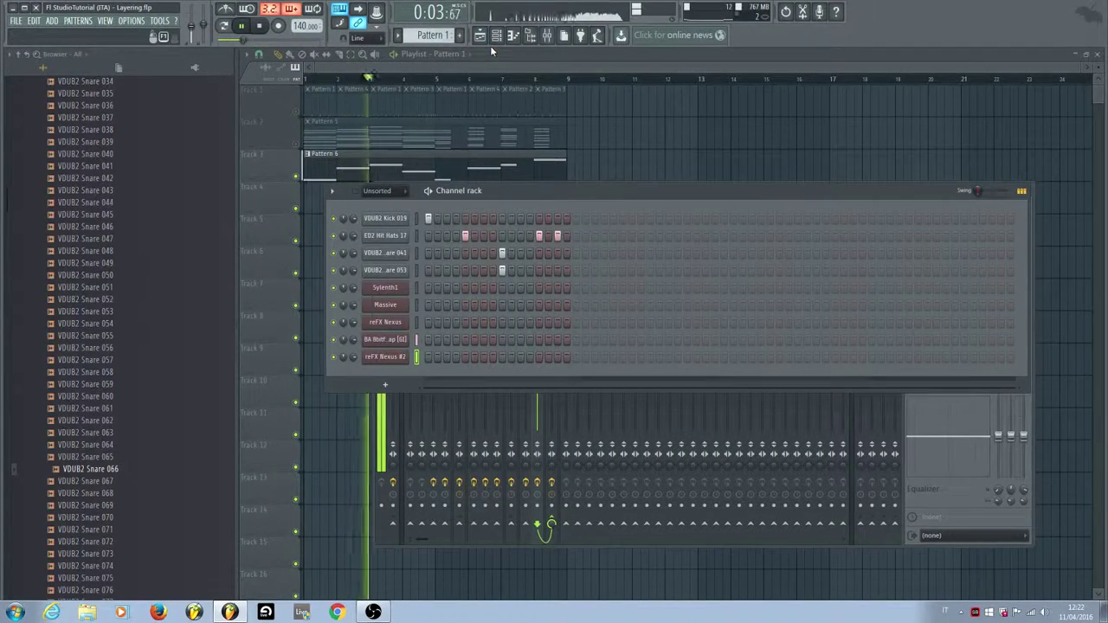
{"action": "key", "text": "F9"}
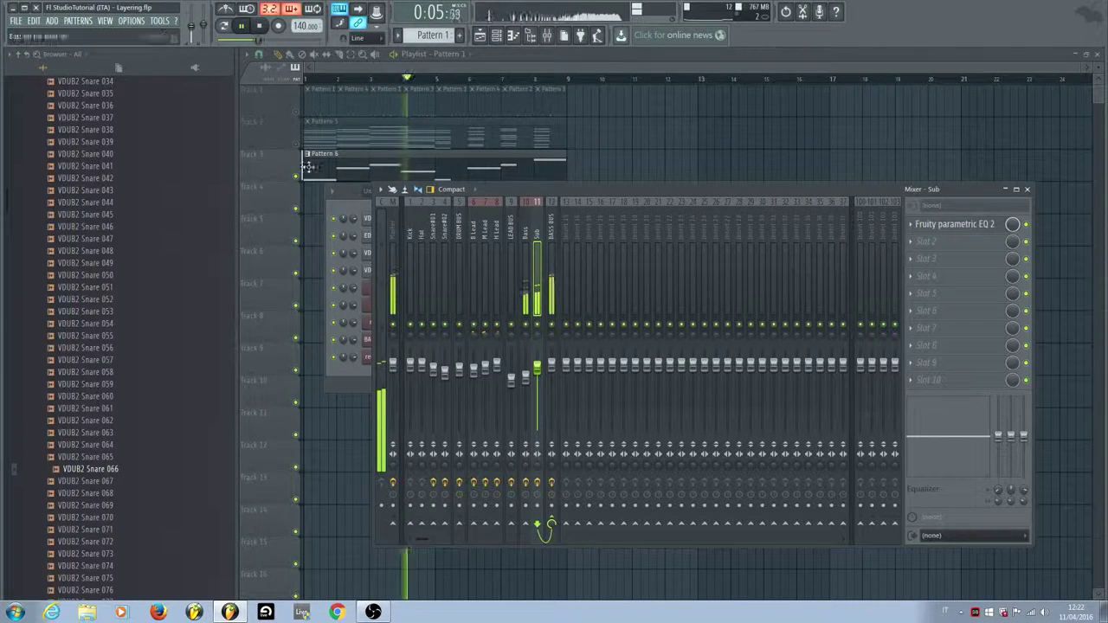
- Unmute Track 2 and Track 1 in the playlist and stop playback
{"action": "left_click", "coordinate": [295, 144]}
{"action": "left_click", "coordinate": [295, 112]}
{"action": "left_click", "coordinate": [260, 27]}
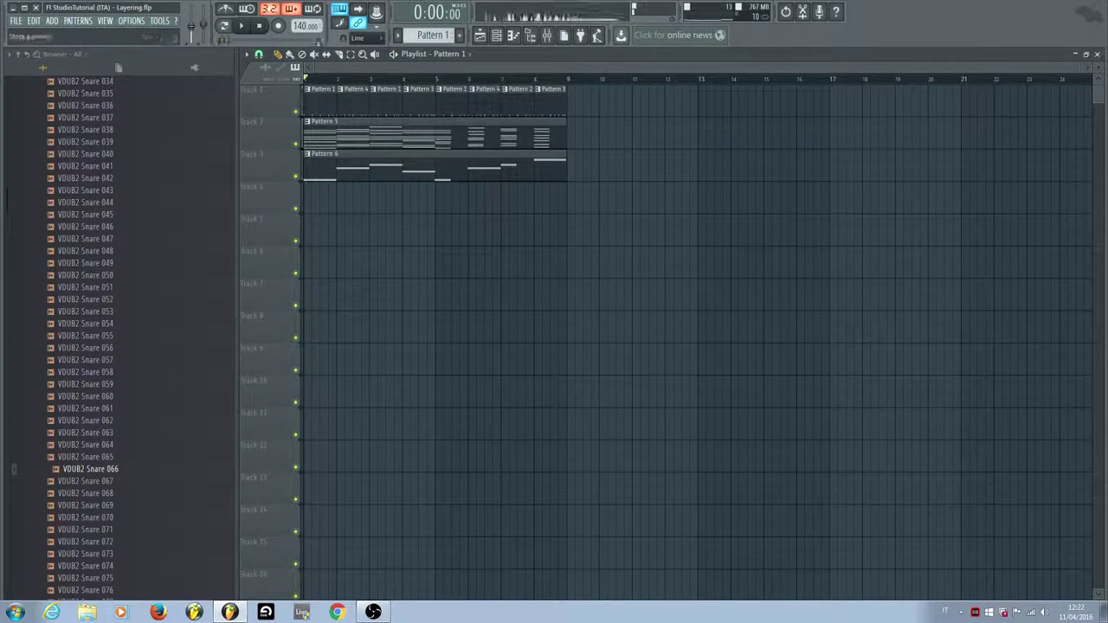
- Mute the M Lead and H Lead mixer tracks and select bars 1 to 4 in the playlist
{"action": "left_click", "coordinate": [506, 38]}
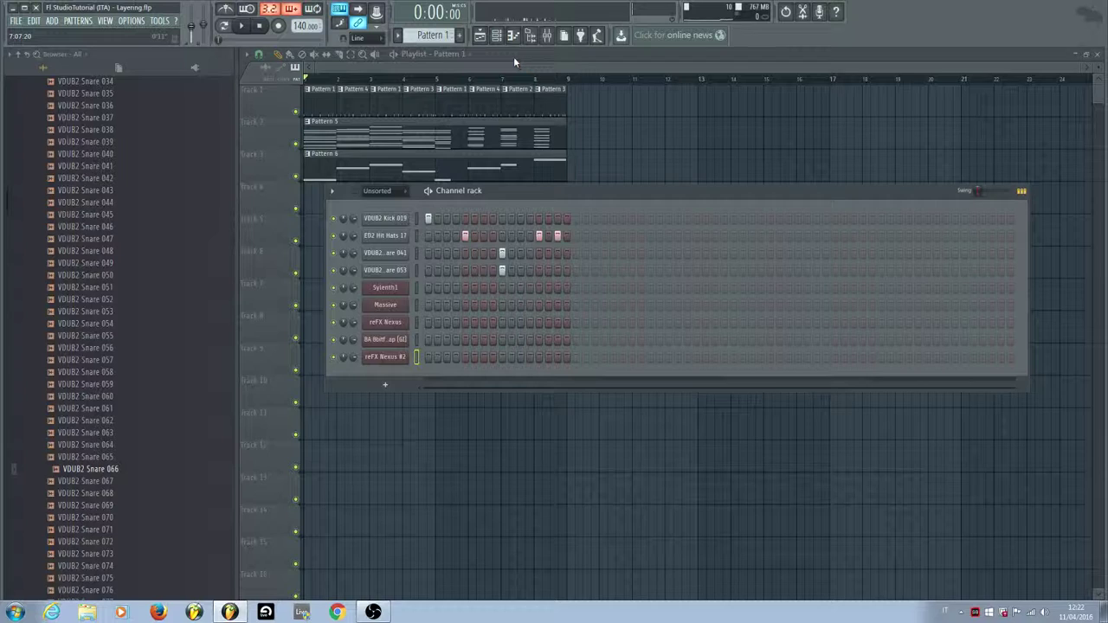
{"action": "key", "text": "F9"}
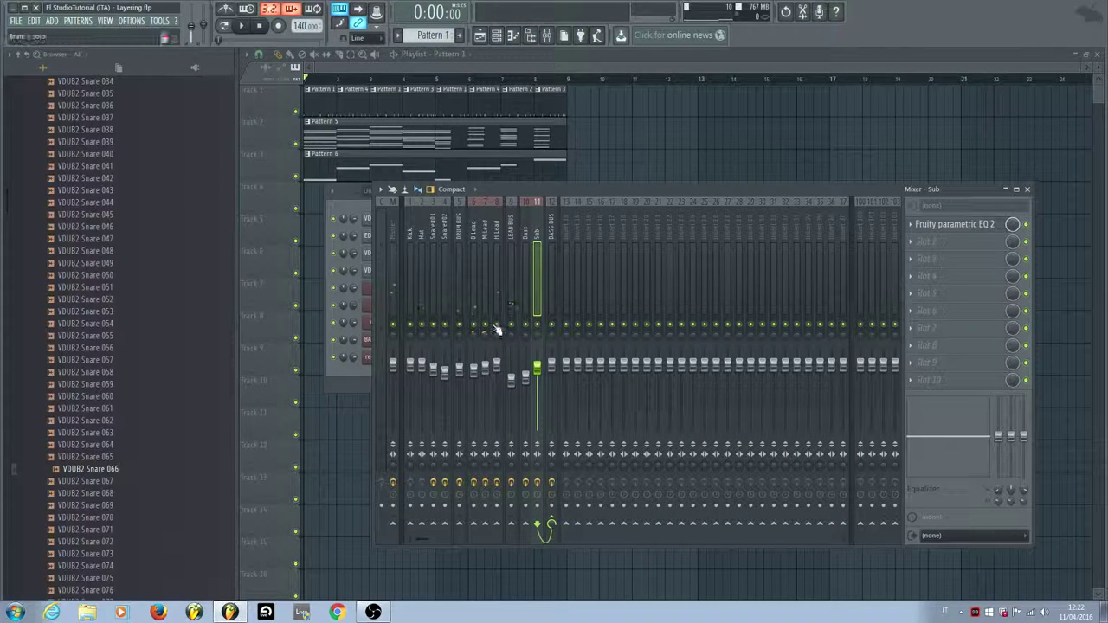
{"action": "left_click", "coordinate": [486, 324]}
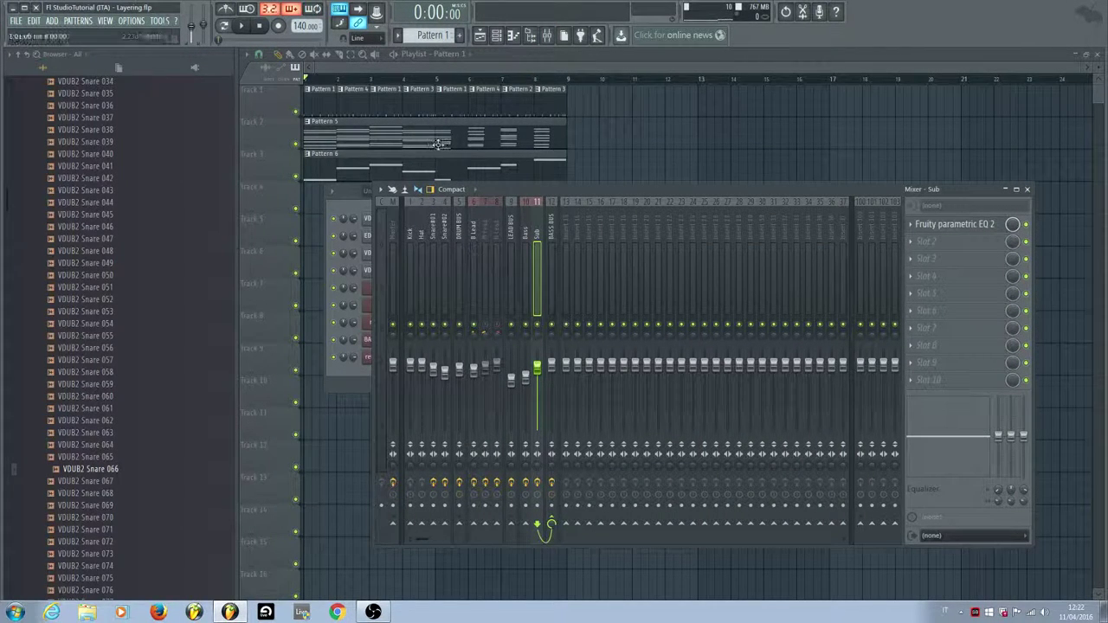
{"action": "left_click_drag", "start_coordinate": [437, 80], "coordinate": [268, 77]}
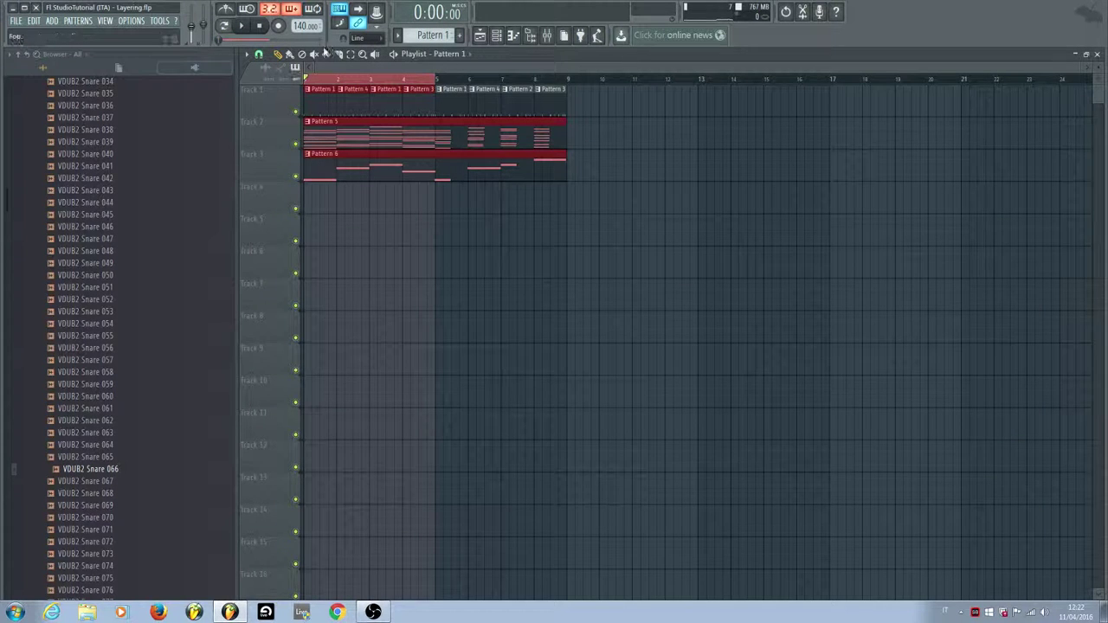
- Play the selected section with B Lead as the only active lead while viewing the mixer levels, and stop playback
{"action": "left_click", "coordinate": [244, 28]}
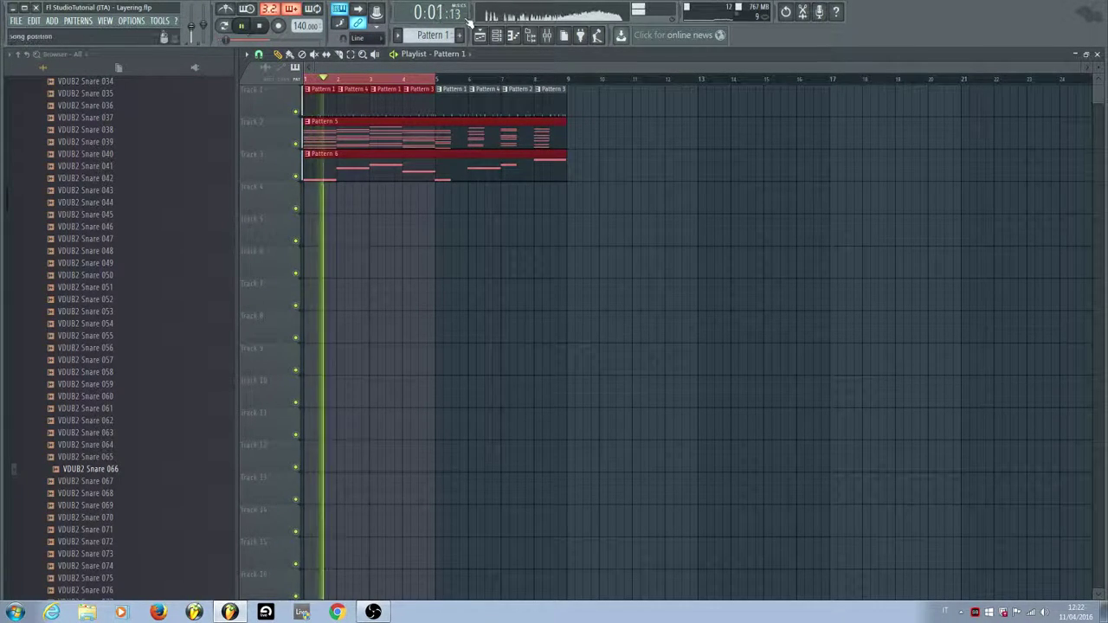
{"action": "left_click", "coordinate": [500, 34]}
{"action": "left_click", "coordinate": [501, 35]}
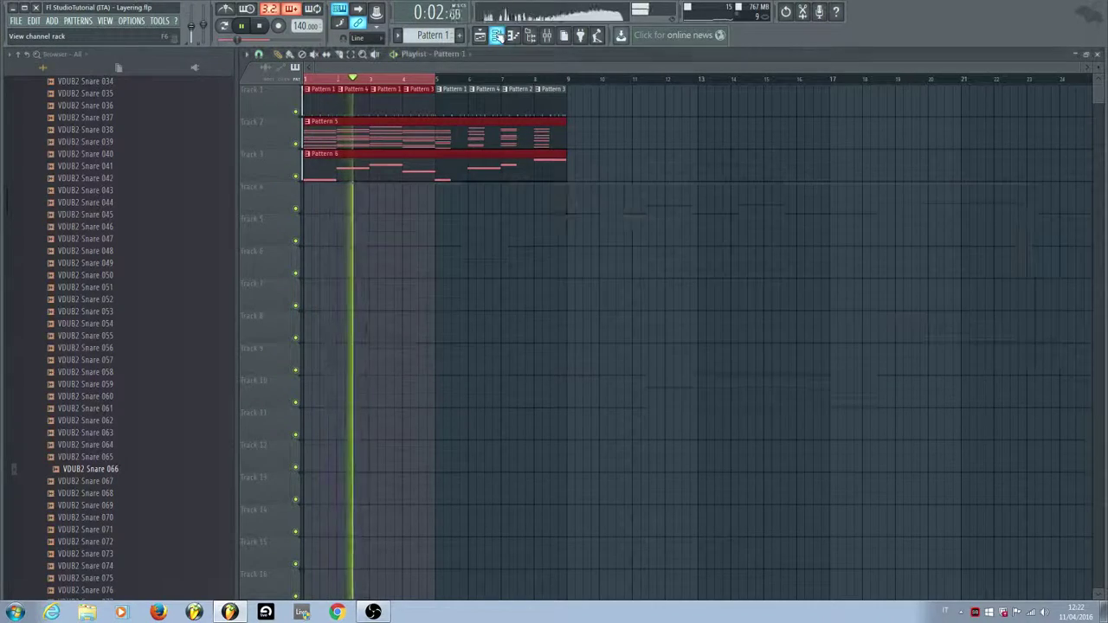
{"action": "left_click", "coordinate": [546, 35]}
{"action": "left_click_drag", "start_coordinate": [625, 187], "coordinate": [535, 204]}
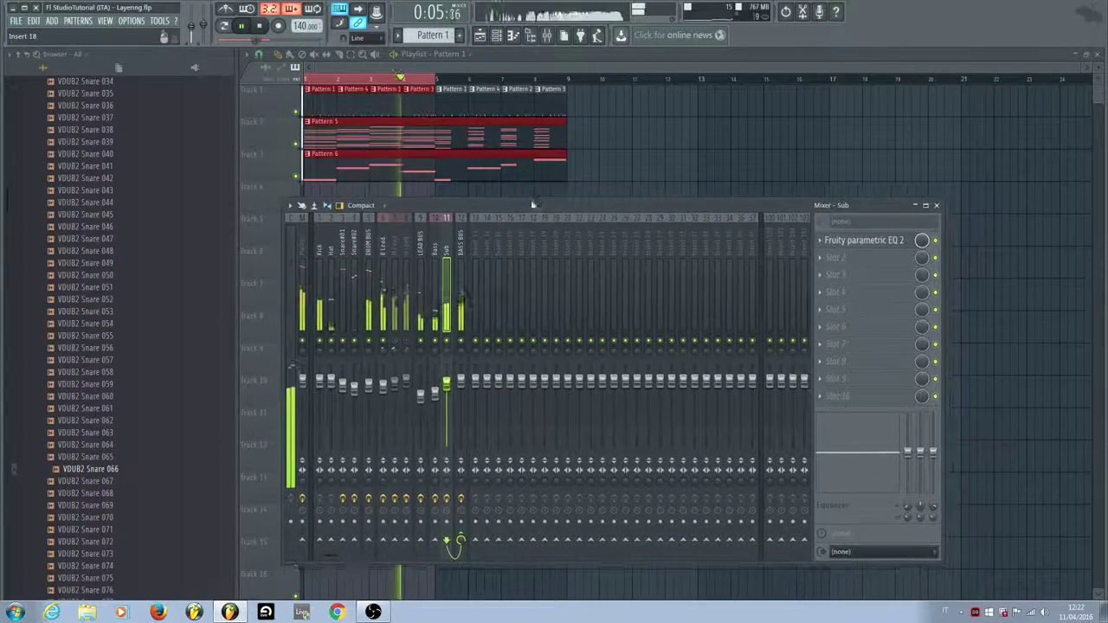
{"action": "left_click", "coordinate": [263, 26]}
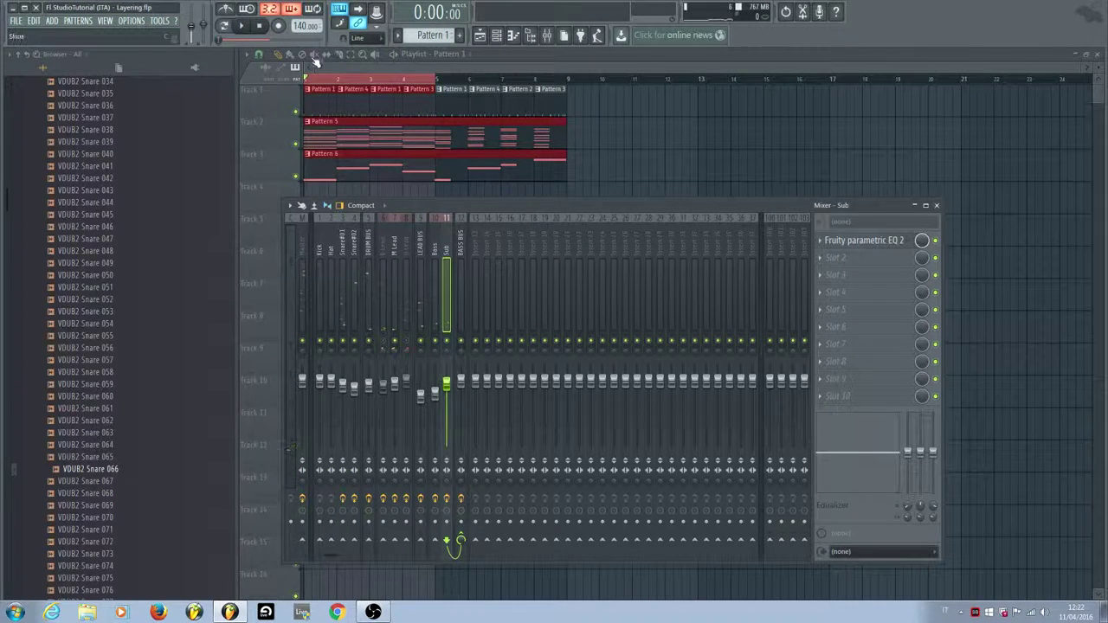
- Compare the selected section played with only M Lead, with only H Lead, and with all three leads active
{"action": "left_click", "coordinate": [243, 27]}
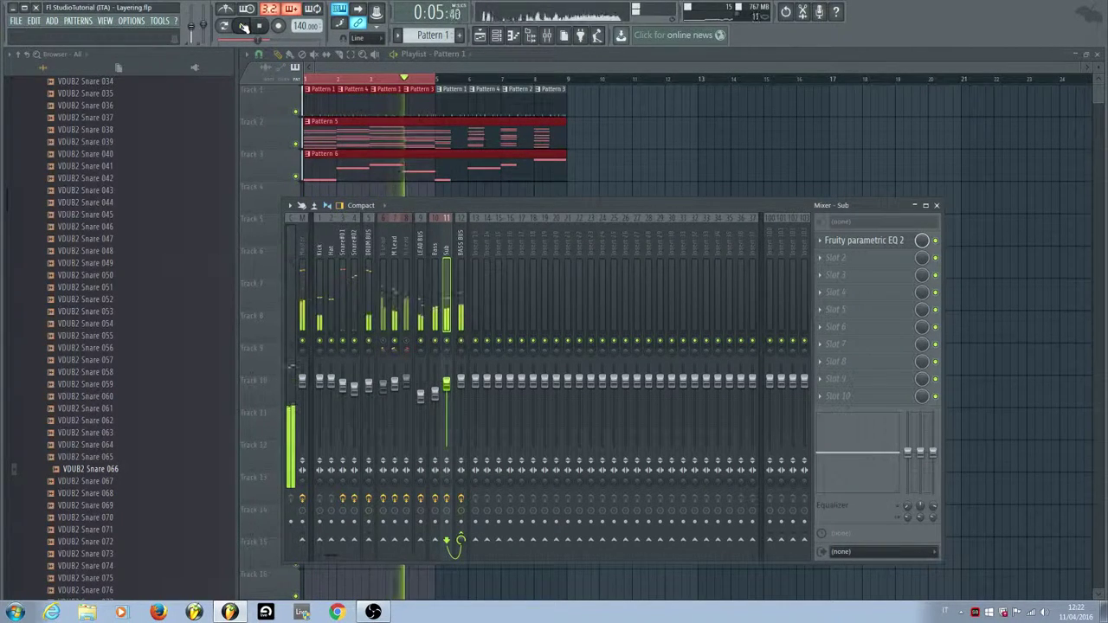
{"action": "left_click", "coordinate": [262, 27]}
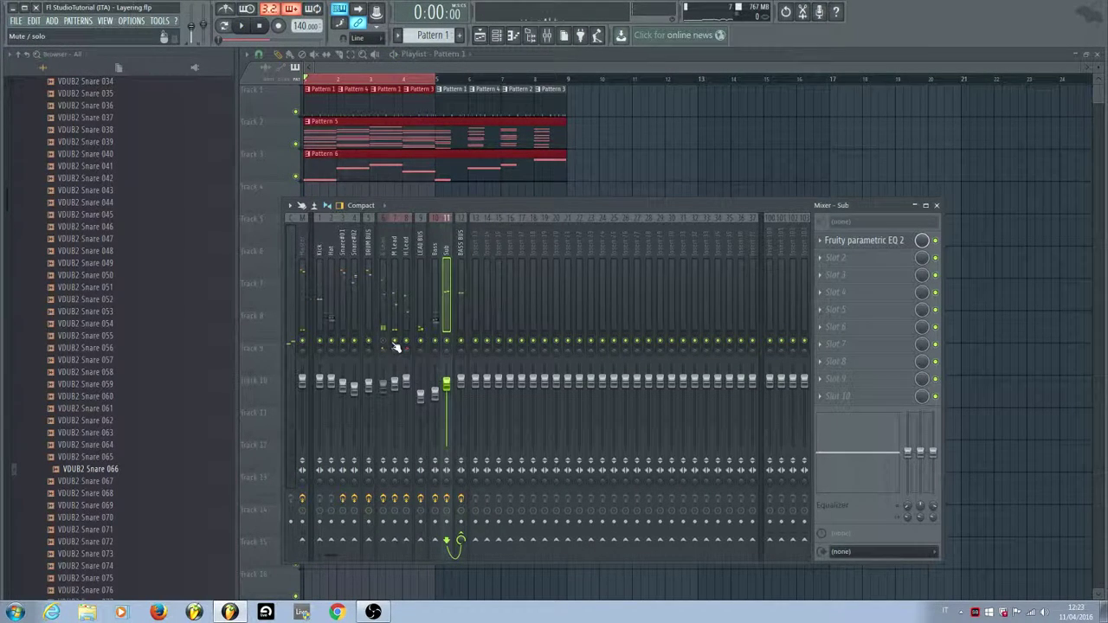
{"action": "left_click", "coordinate": [242, 27]}
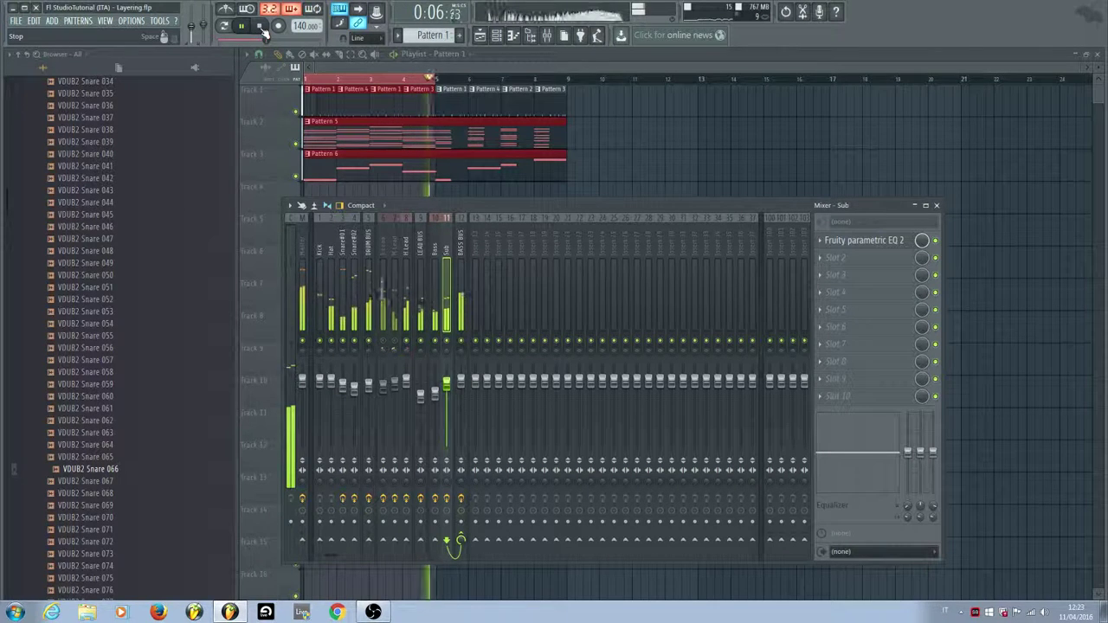
{"action": "left_click", "coordinate": [263, 29]}
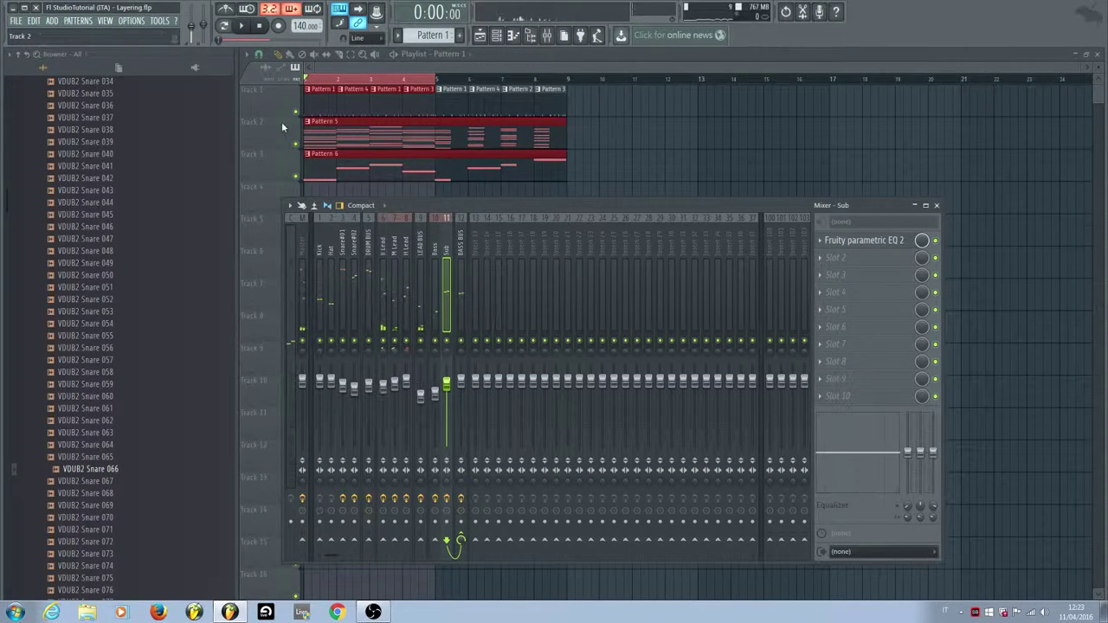
{"action": "left_click", "coordinate": [243, 26]}
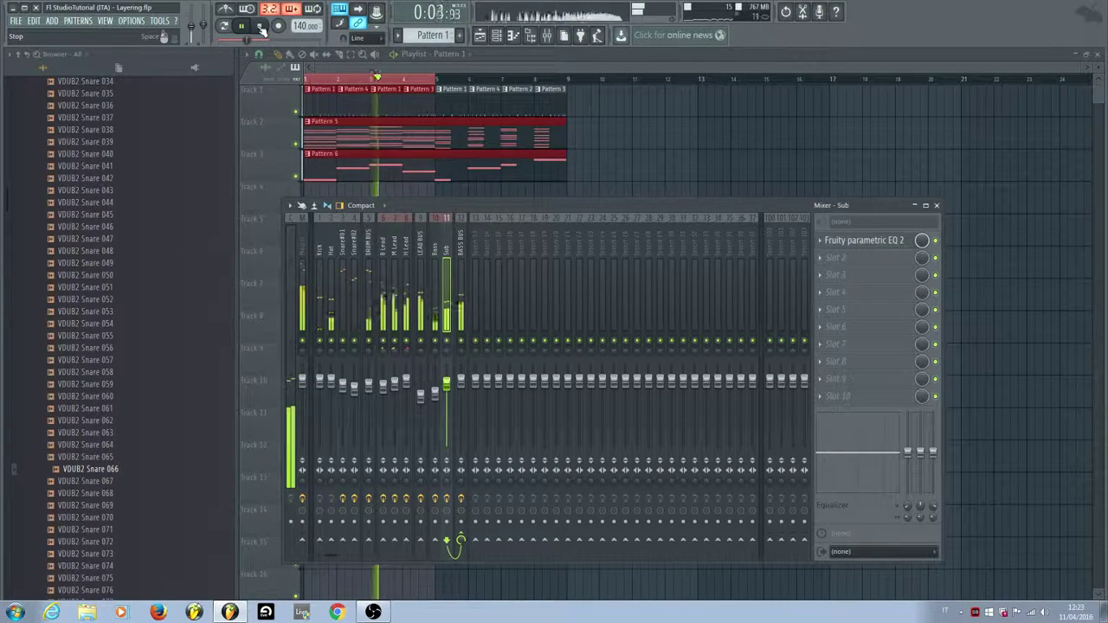
{"action": "left_click", "coordinate": [262, 28]}
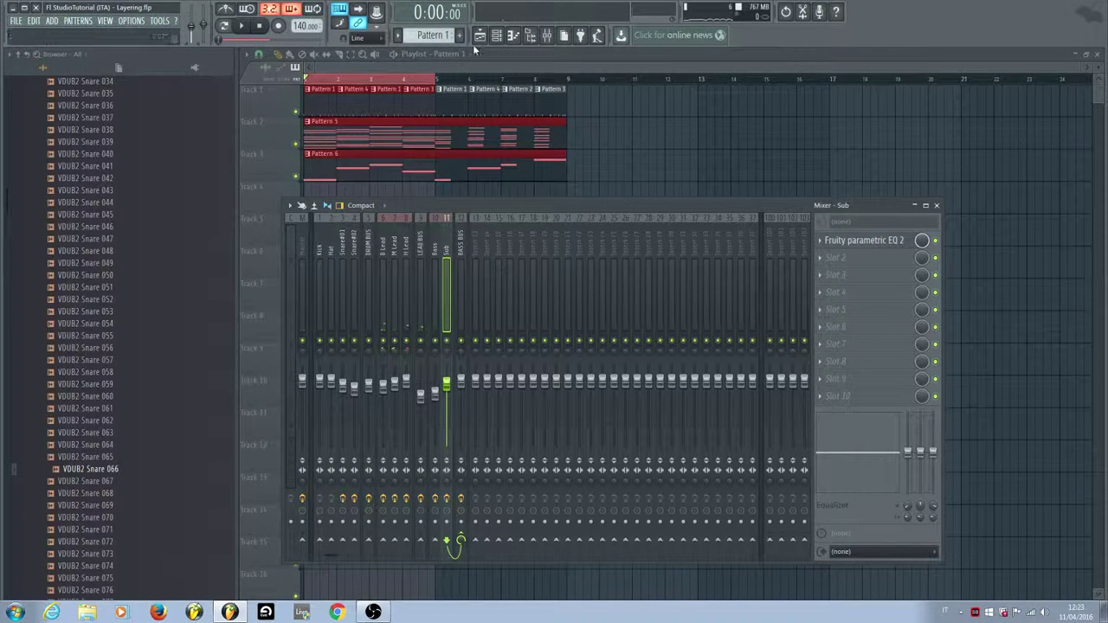
- Open the lead notes of Pattern 5 and play the pattern alone with M Lead and H Lead muted
{"action": "double_click", "coordinate": [403, 152]}
{"action": "key", "text": "F6"}
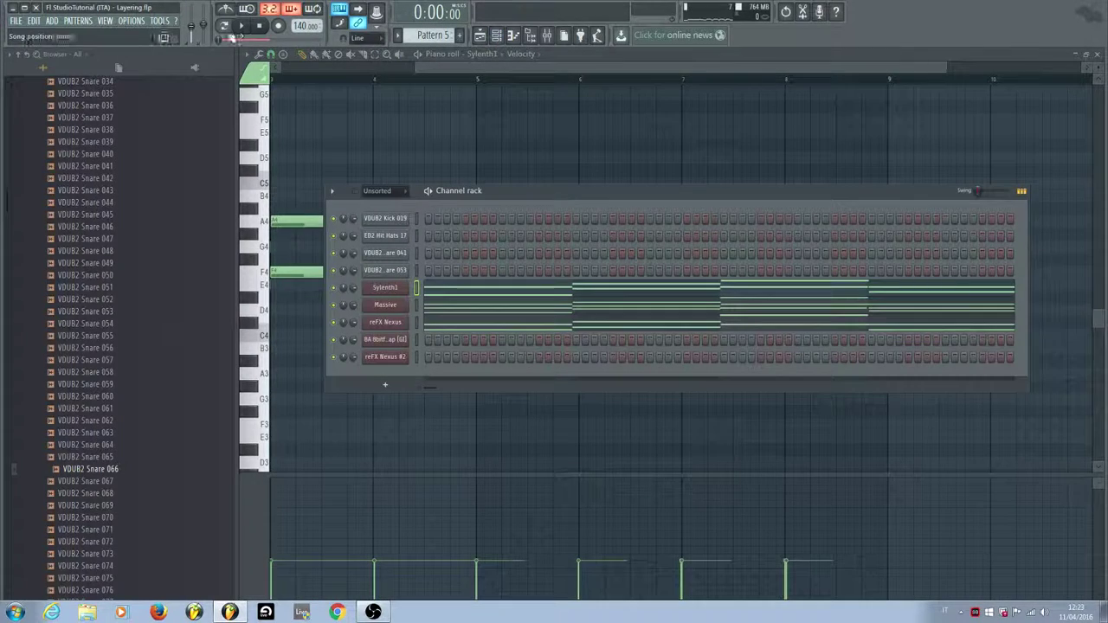
{"action": "key", "text": "F9"}
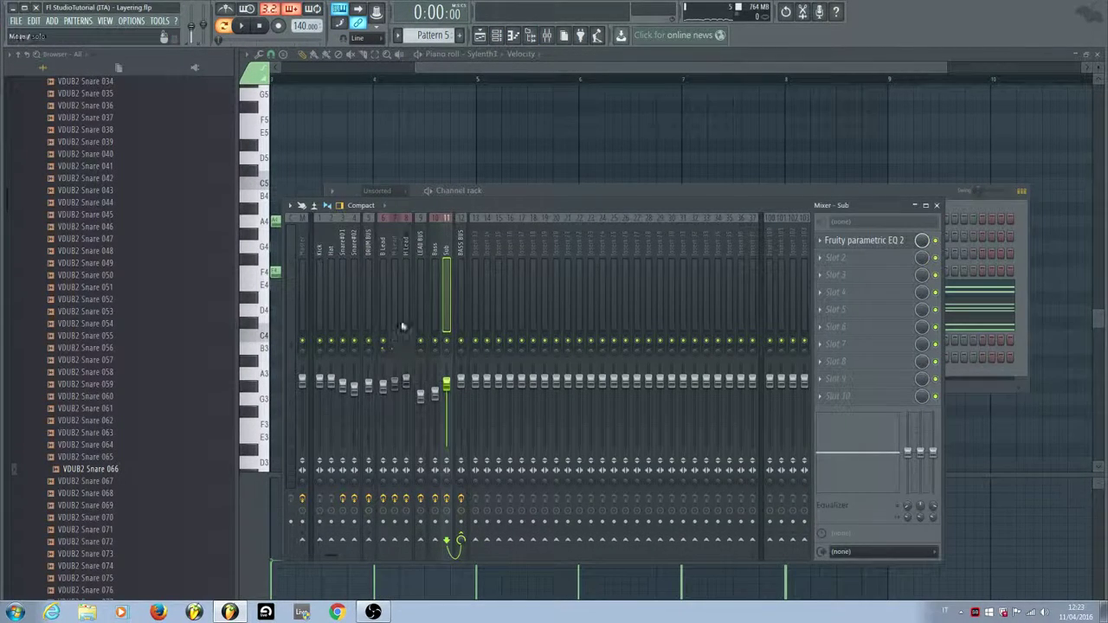
{"action": "left_click", "coordinate": [241, 26]}
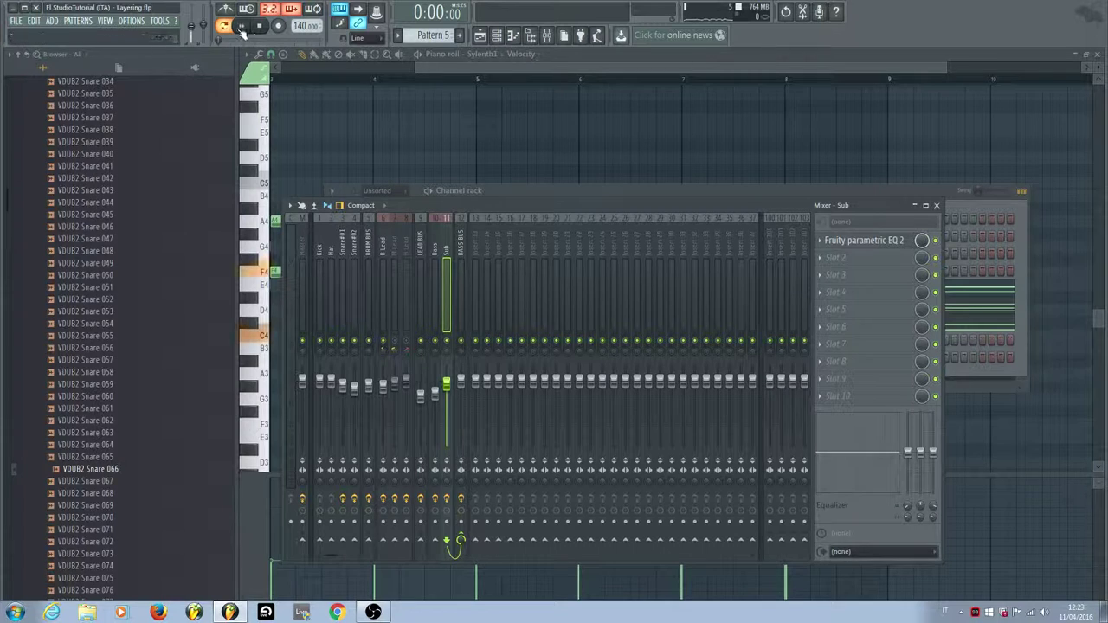
- Shift the band 3 peak of B Lead's Fruity parametric EQ 2 slightly to about 200 Hz
{"action": "left_click", "coordinate": [383, 256]}
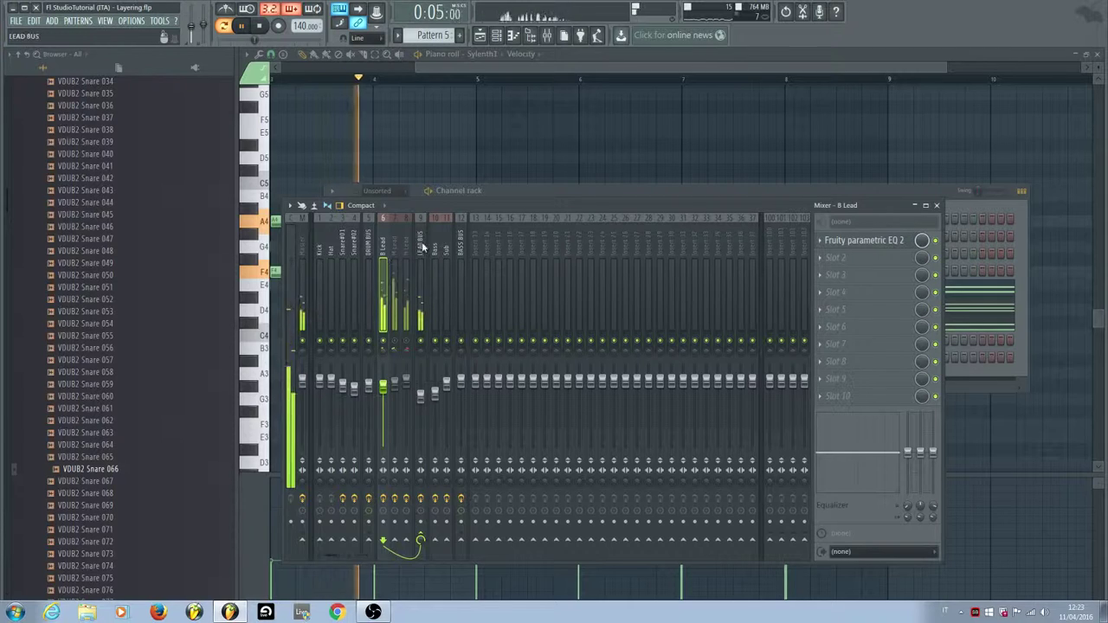
{"action": "left_click", "coordinate": [864, 240]}
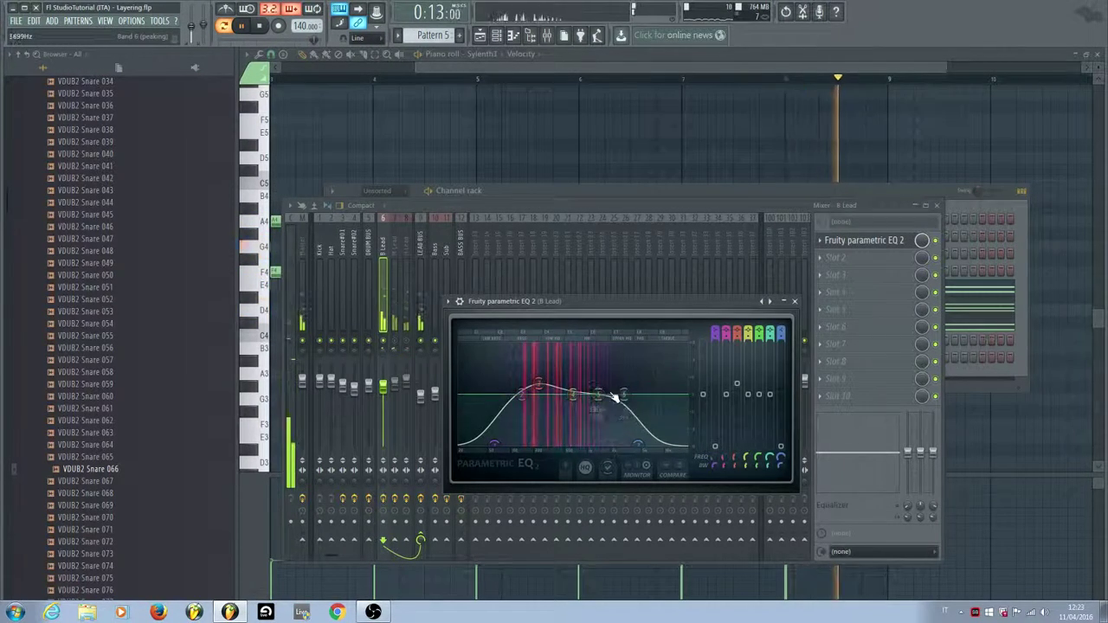
{"action": "left_click_drag", "start_coordinate": [540, 387], "coordinate": [536, 387]}
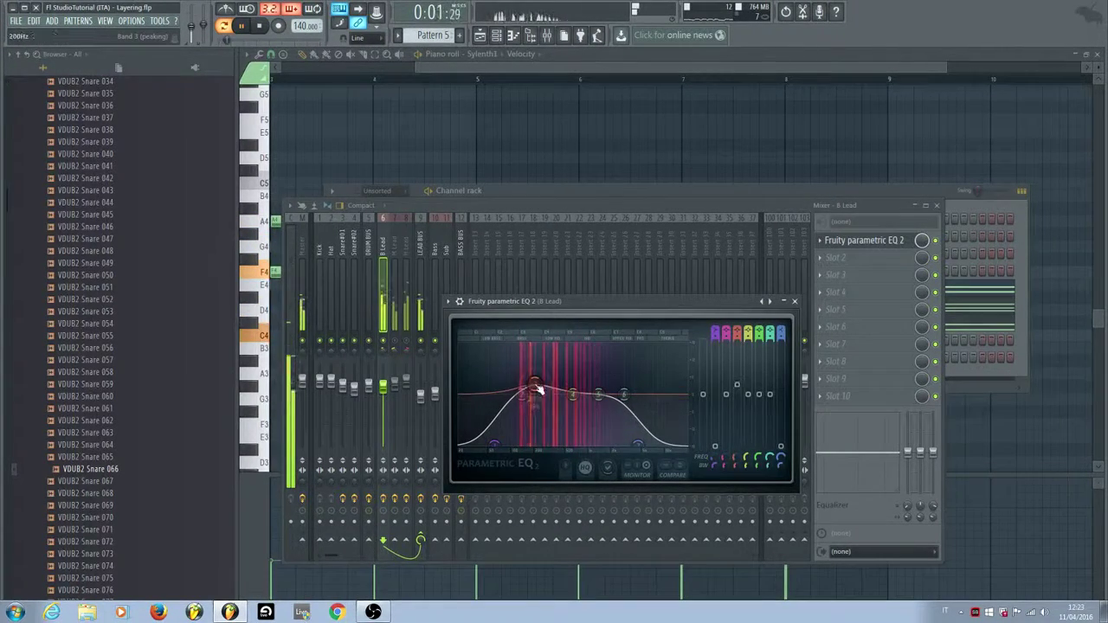
{"action": "left_click", "coordinate": [794, 302]}
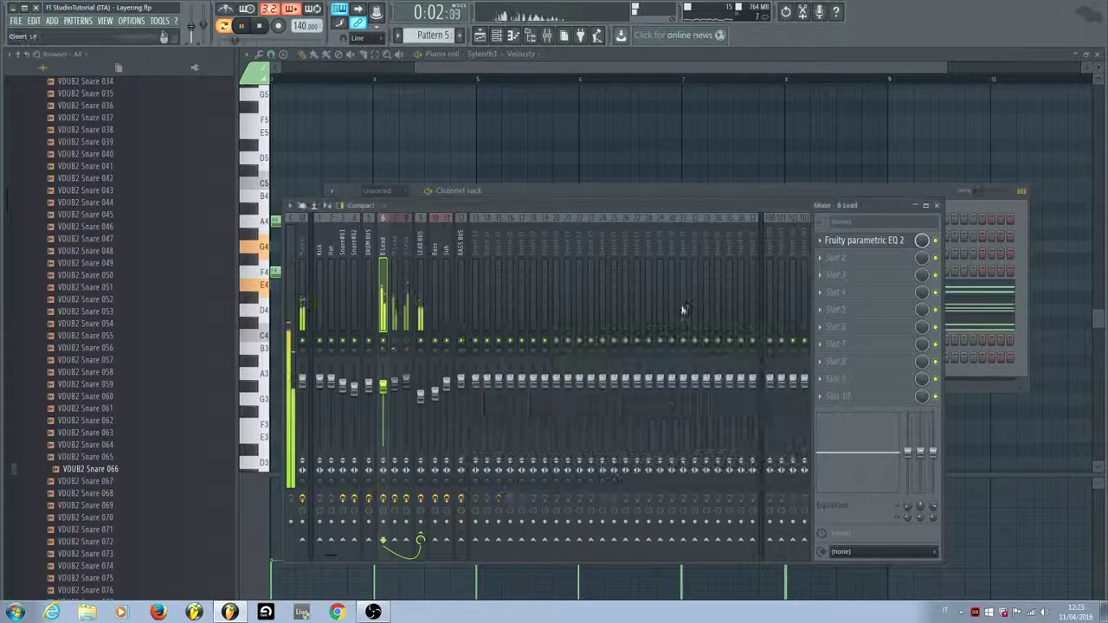
- Solo the M Lead track and move band 7 of its Fruity parametric EQ 2 to a slightly lower frequency
{"action": "left_click", "coordinate": [395, 357]}
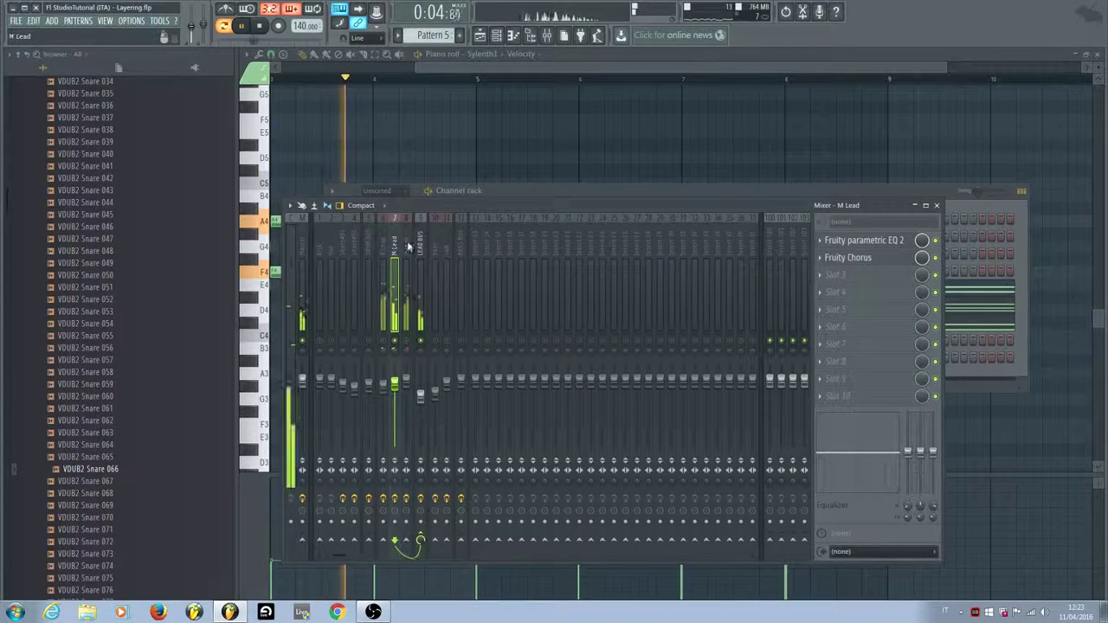
{"action": "left_click", "coordinate": [837, 244]}
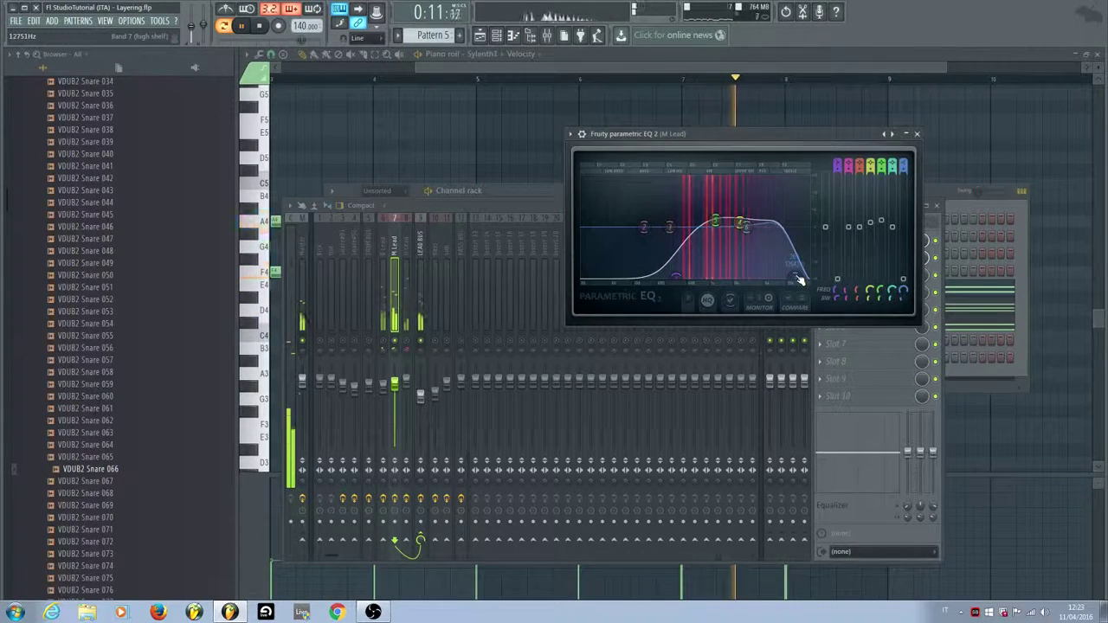
{"action": "mouse_move", "coordinate": [798, 280]}
{"action": "left_mouse_down"}
{"action": "mouse_move", "coordinate": [740, 275]}
{"action": "mouse_move", "coordinate": [792, 275]}
{"action": "left_mouse_up"}
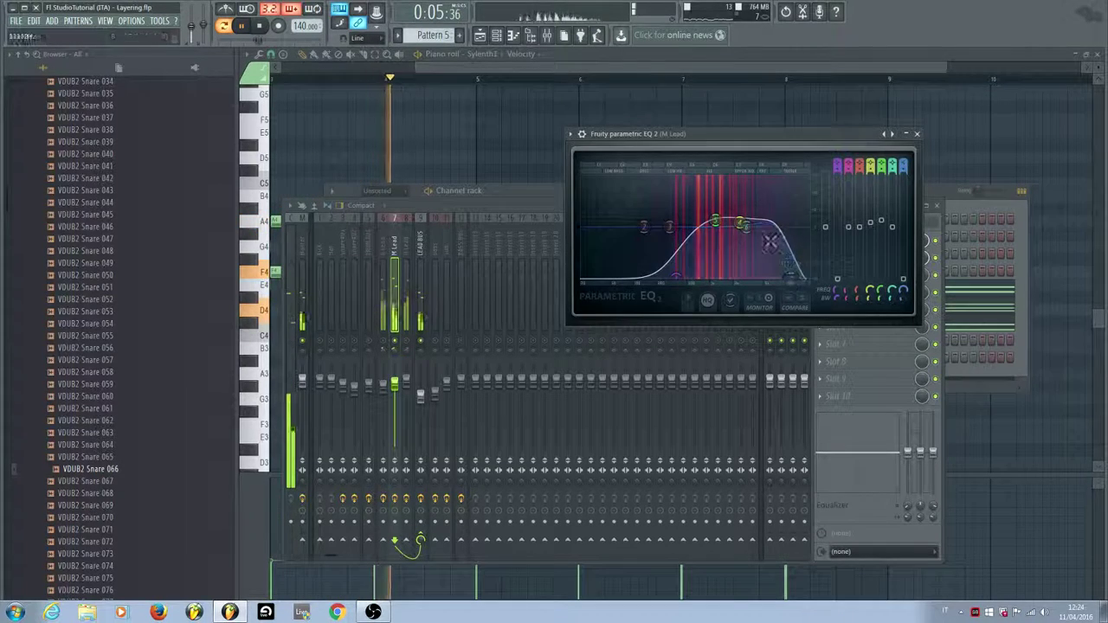
{"action": "left_click", "coordinate": [918, 134]}
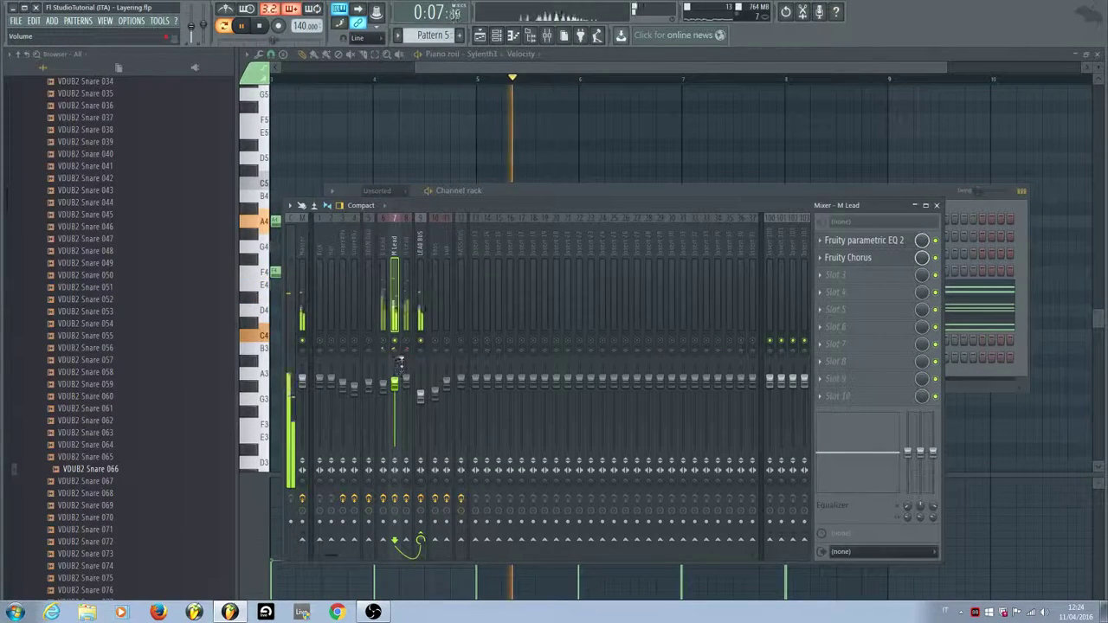
- Solo the H Lead track, examine and slightly adjust its Fruity parametric EQ 2 curve, and stop playback
{"action": "left_click", "coordinate": [404, 251]}
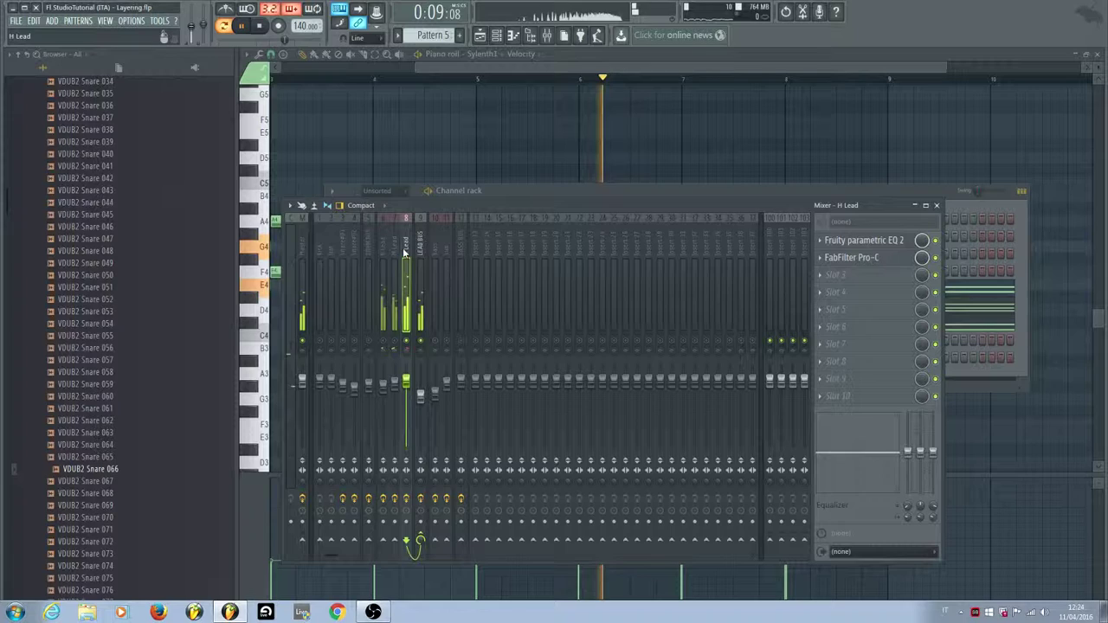
{"action": "left_click", "coordinate": [844, 243]}
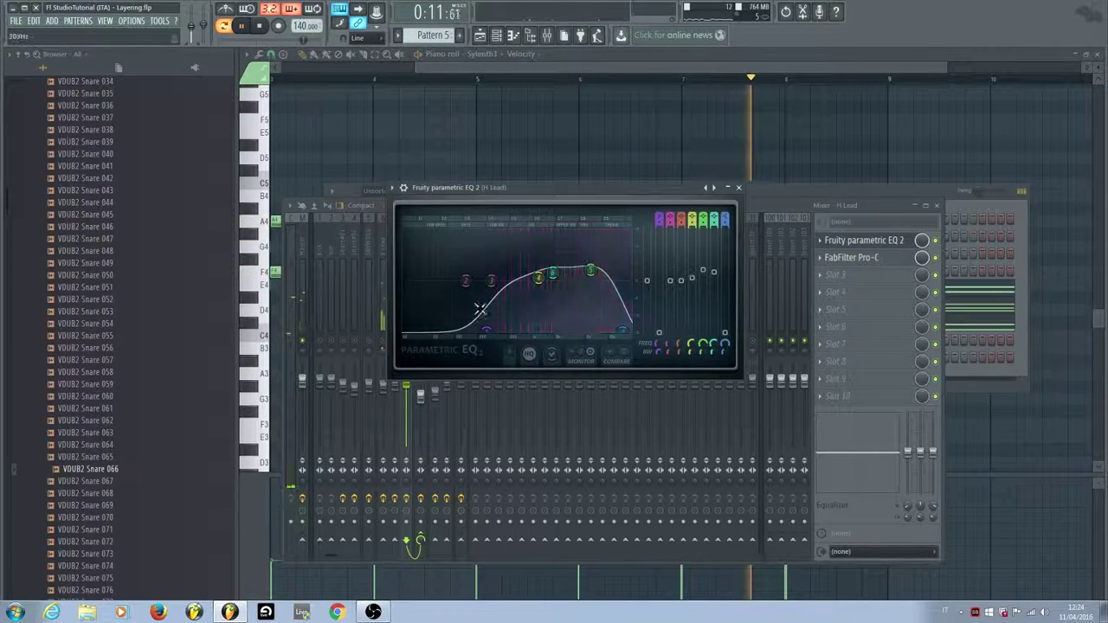
{"action": "left_click_drag", "start_coordinate": [536, 279], "coordinate": [535, 281]}
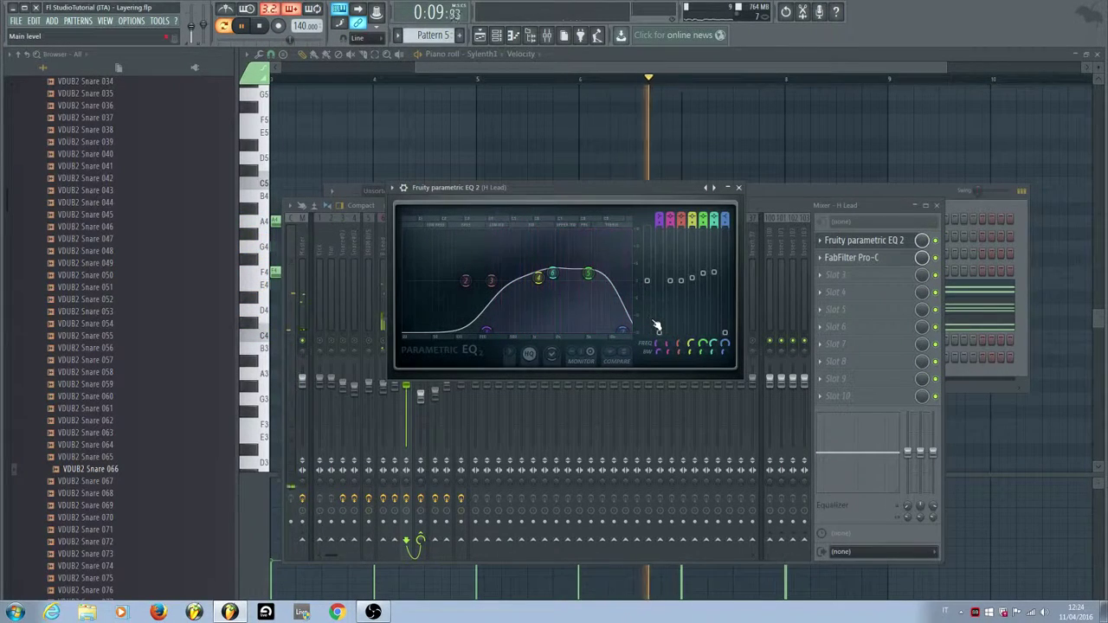
{"action": "left_click", "coordinate": [739, 188]}
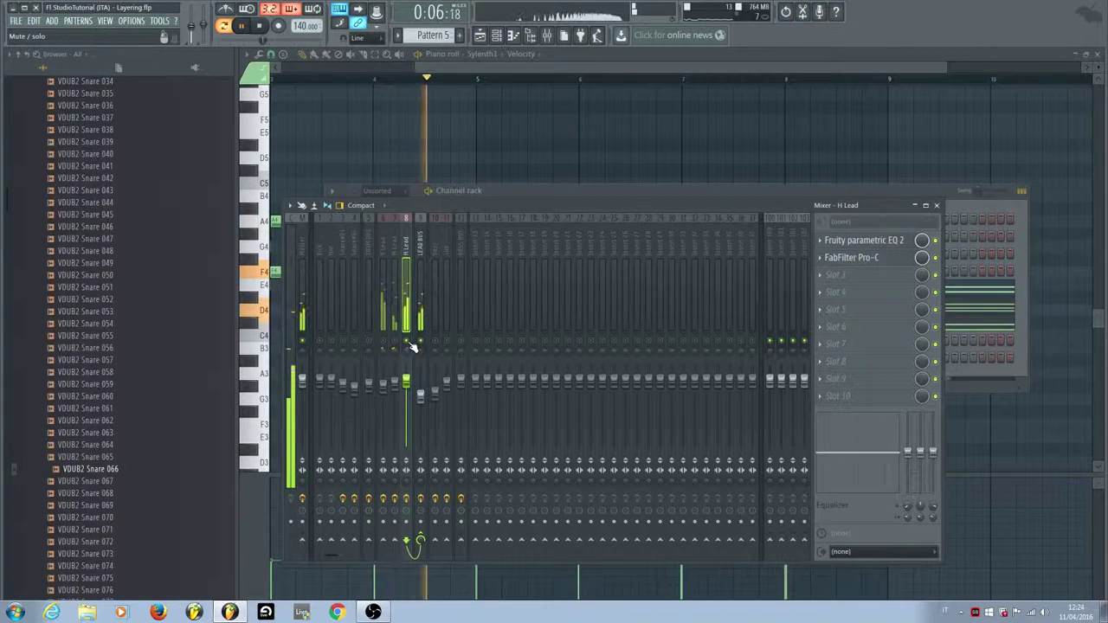
{"action": "key", "text": "space"}
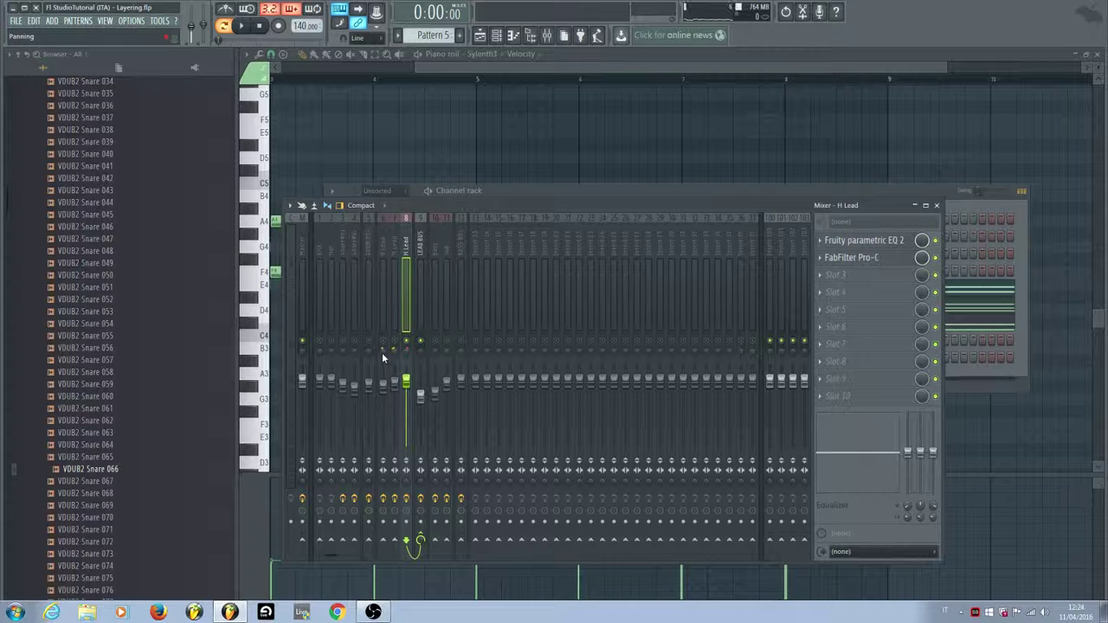
- Play Pattern 5 with B Lead soloed, bring in M Lead and H Lead one after the other, and stop playback
{"action": "left_click", "coordinate": [381, 352]}
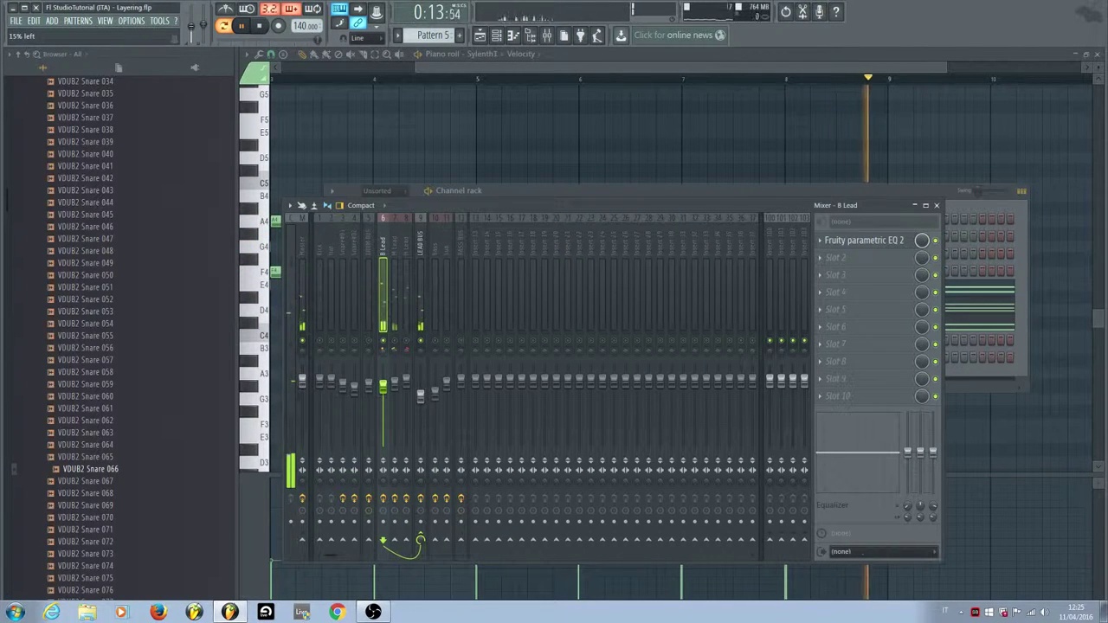
{"action": "left_click", "coordinate": [396, 350]}
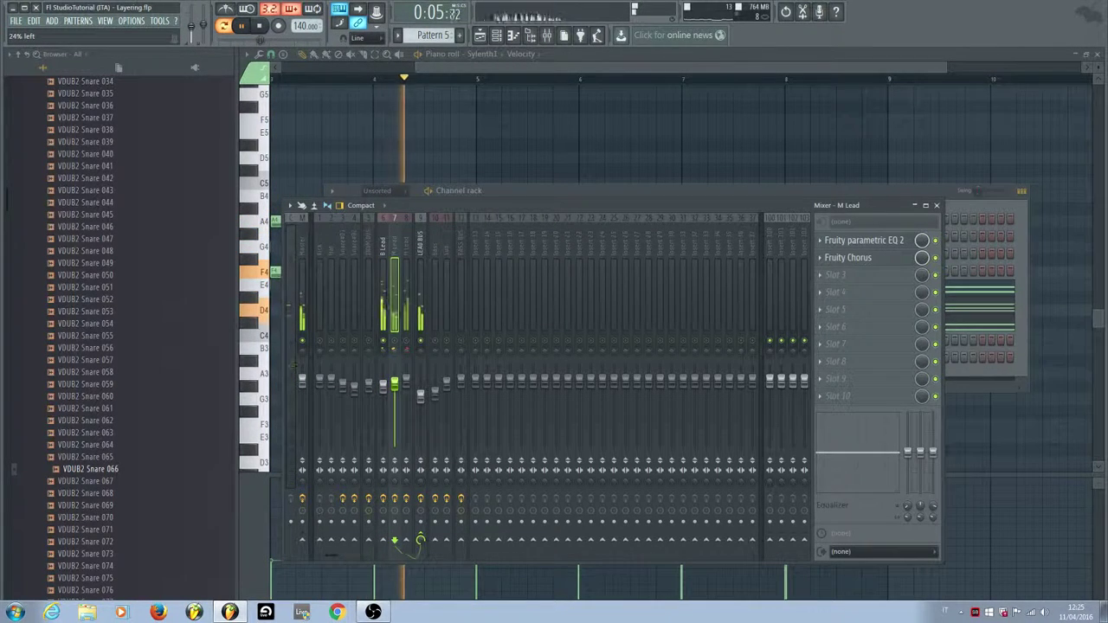
{"action": "left_click", "coordinate": [406, 350]}
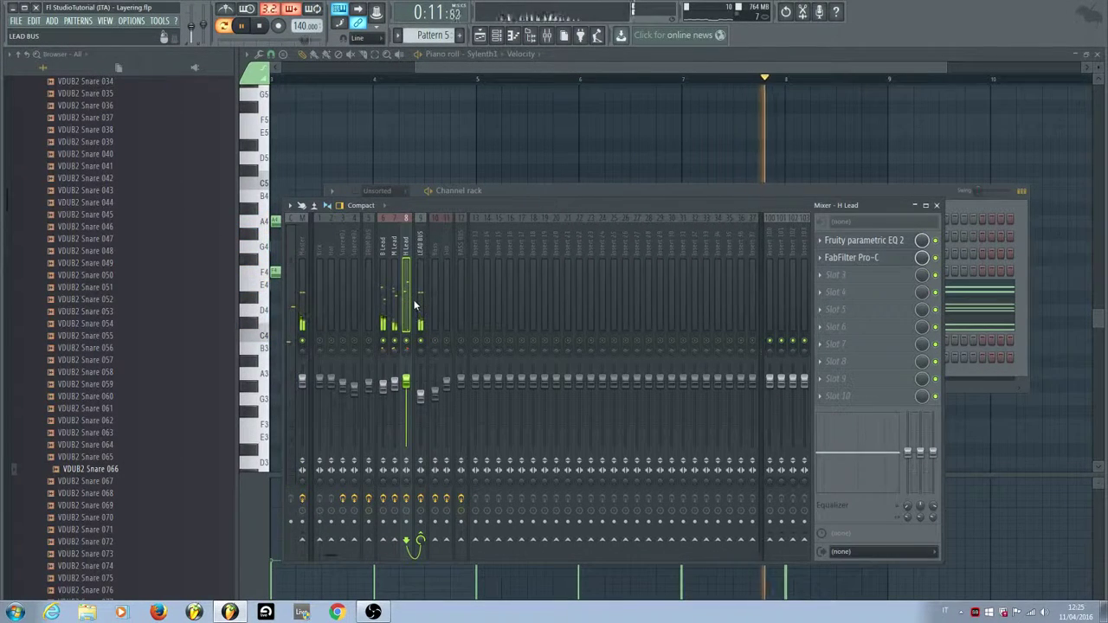
{"action": "key", "text": "space"}
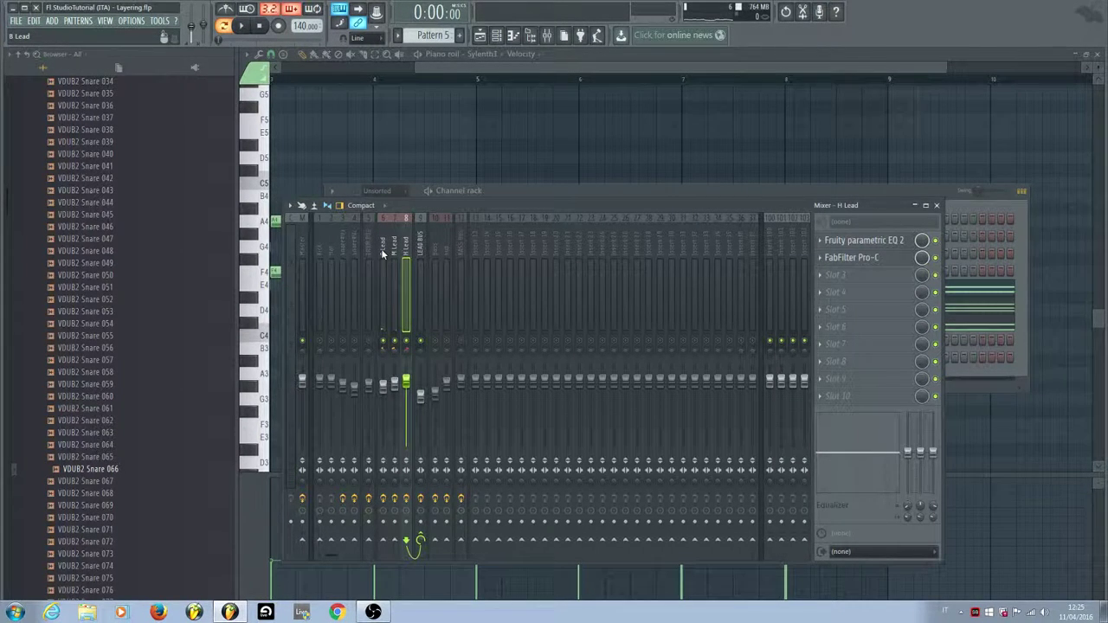
- Inspect the mixer routing of the B Lead, M Lead and H Lead tracks into the LEAD BUS
{"action": "left_click", "coordinate": [420, 249]}
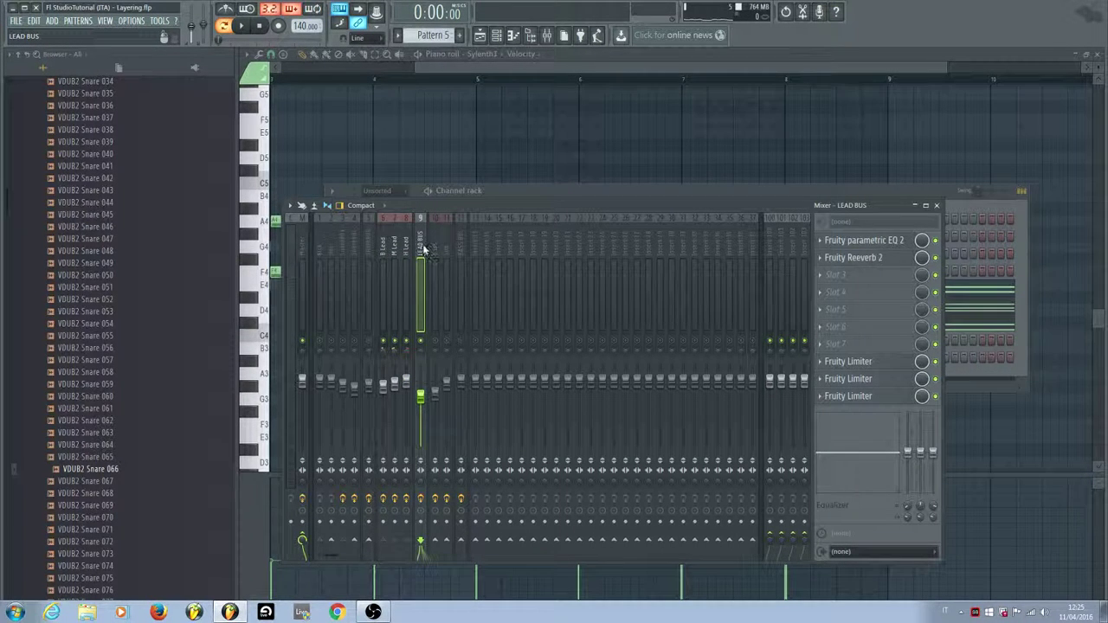
{"action": "left_click", "coordinate": [383, 250]}
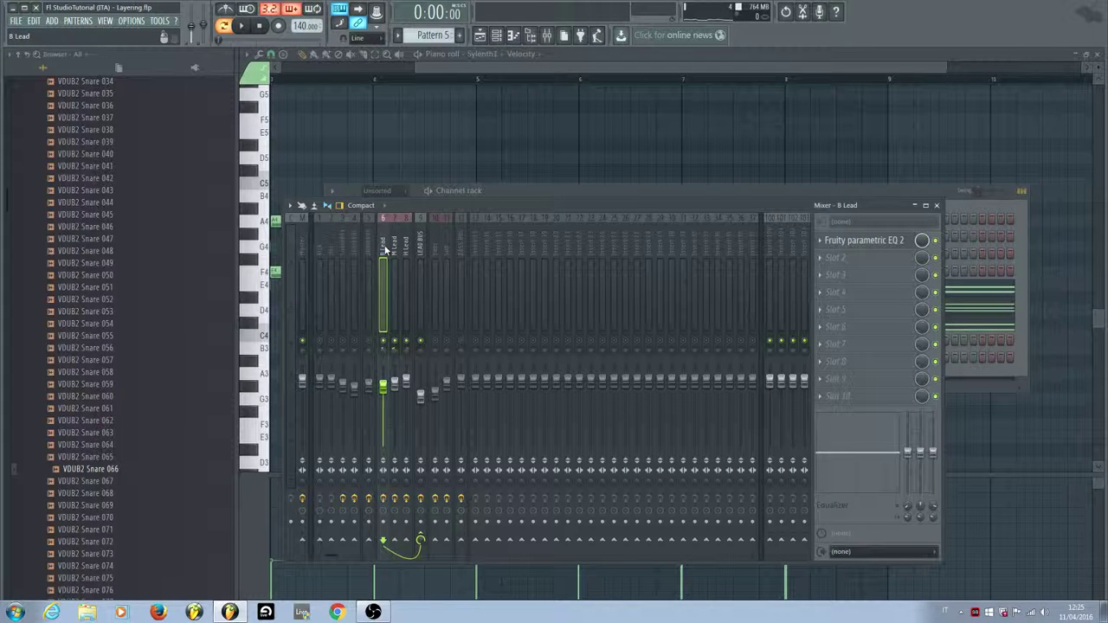
{"action": "left_click", "coordinate": [394, 251]}
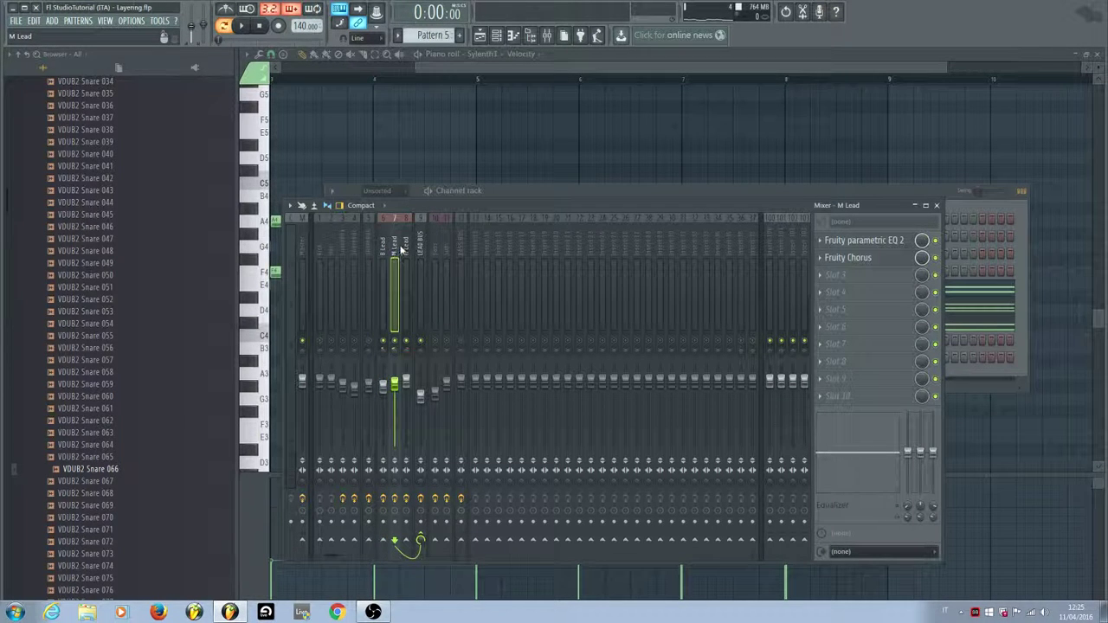
{"action": "left_click", "coordinate": [401, 249]}
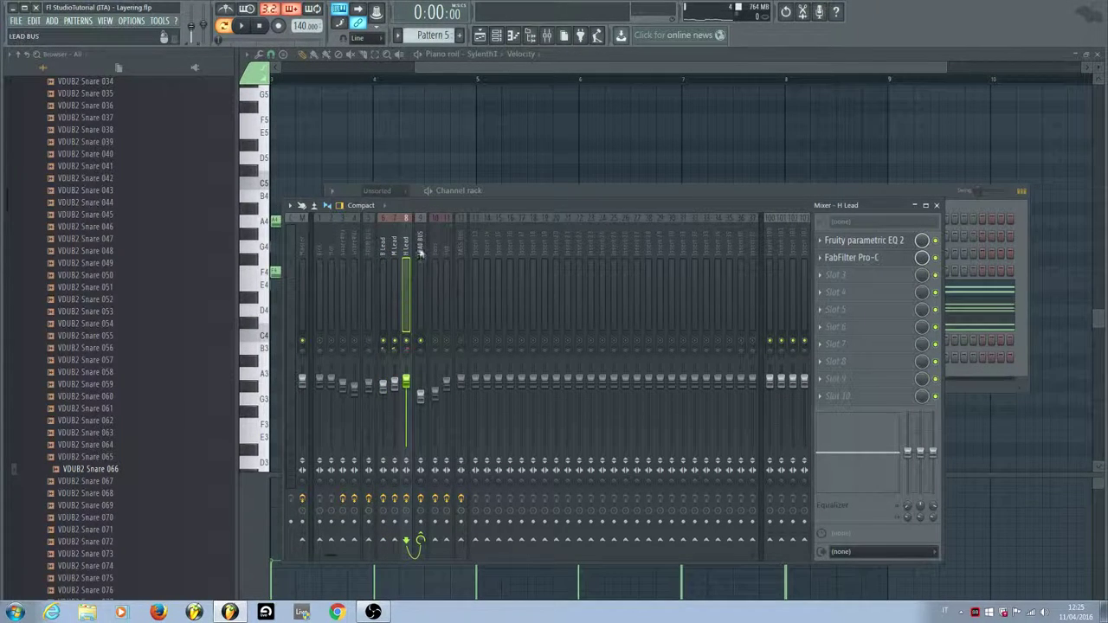
- Examine the Fruity Reeverb 2 and Fruity parametric EQ 2 on the LEAD BUS, then close the EQ
{"action": "left_click", "coordinate": [420, 253]}
{"action": "left_click", "coordinate": [874, 257]}
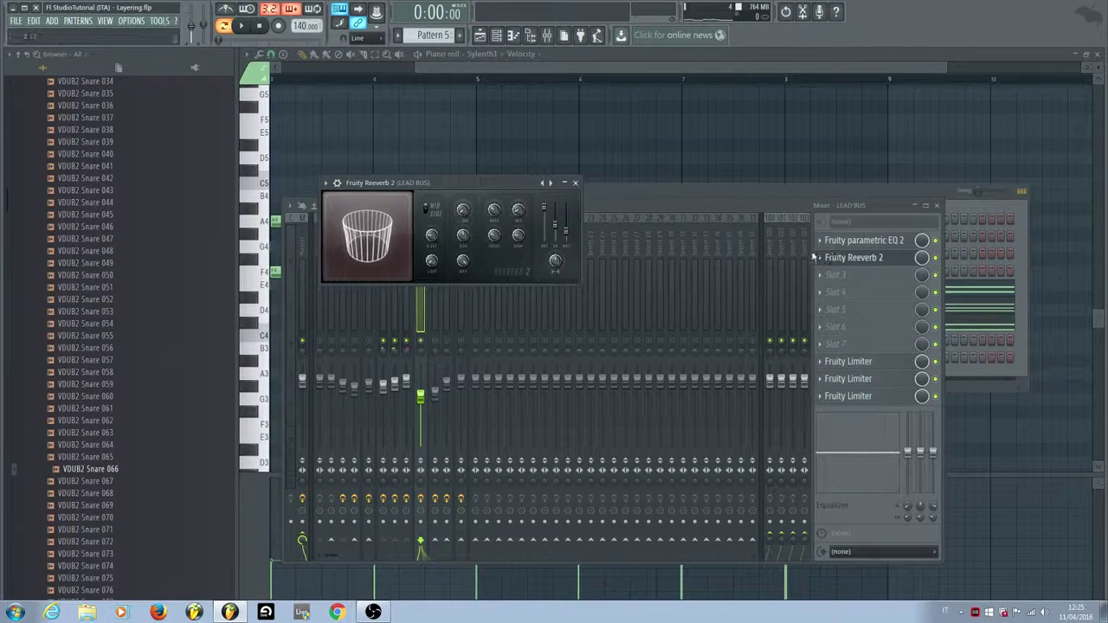
{"action": "left_click", "coordinate": [875, 245]}
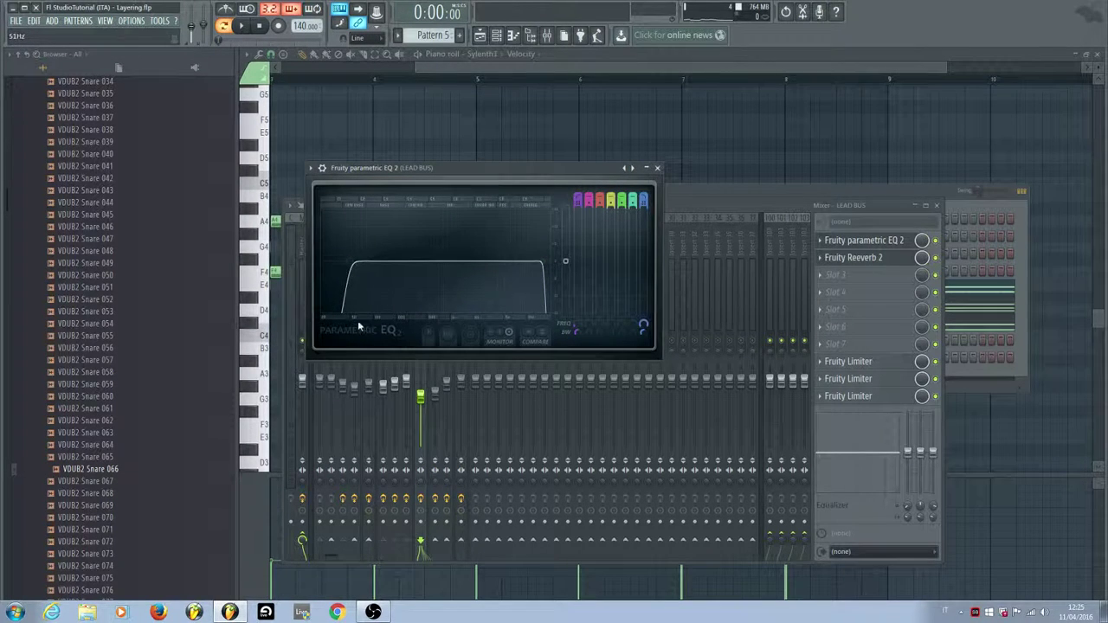
{"action": "left_click", "coordinate": [657, 170]}
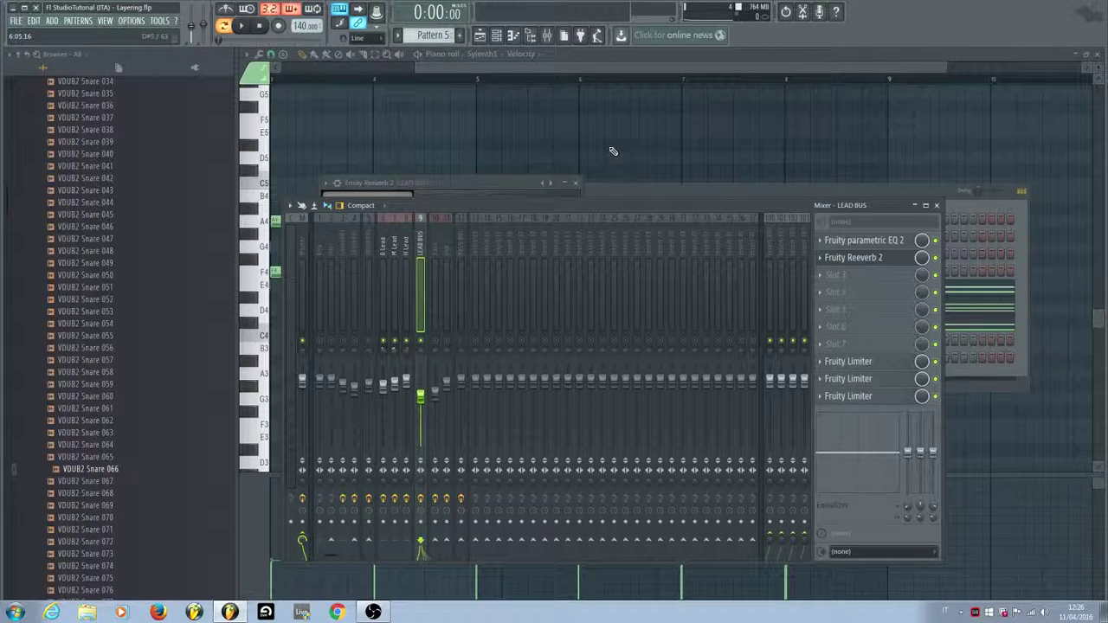
- Unmute all mixer tracks, play the full mix briefly and stop playback
{"action": "right_click", "coordinate": [394, 341]}
{"action": "right_click", "coordinate": [400, 342]}
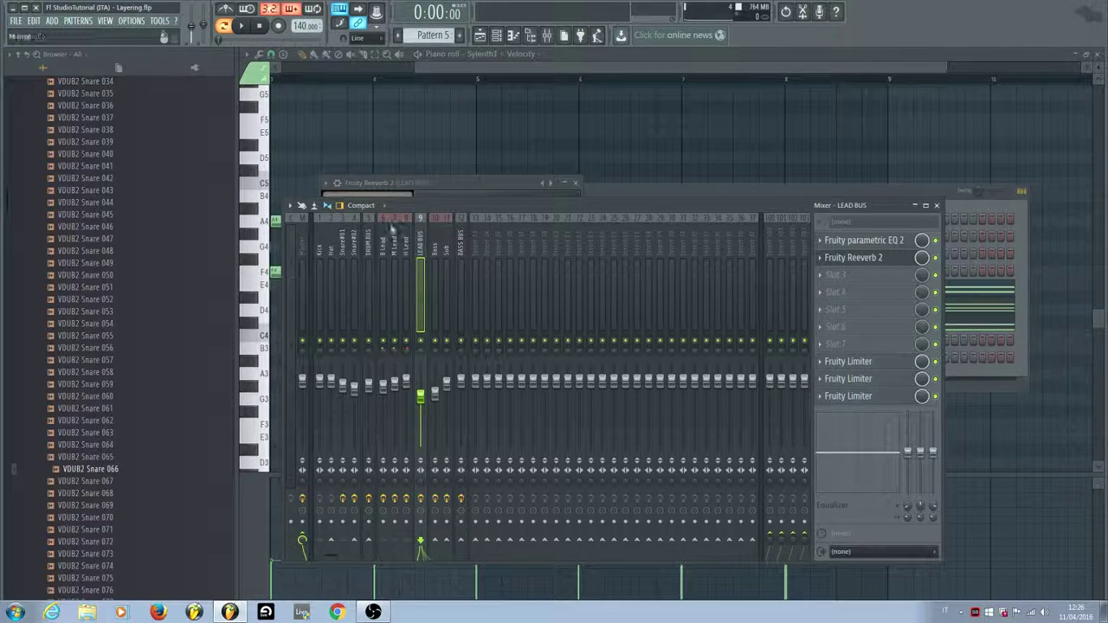
{"action": "key", "text": "space"}
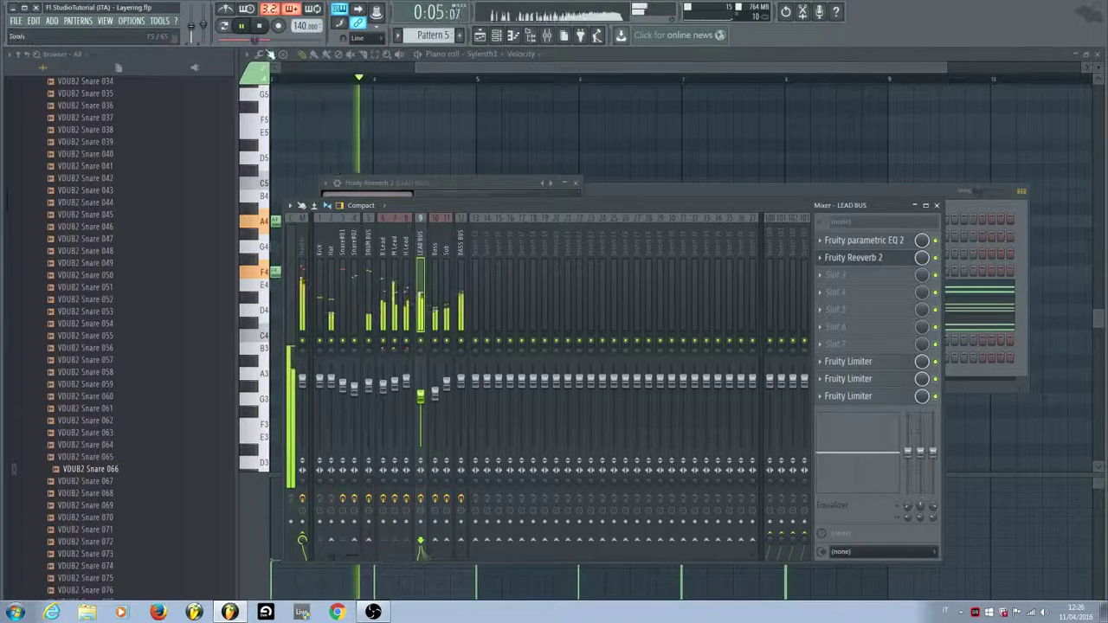
{"action": "key", "text": "space"}
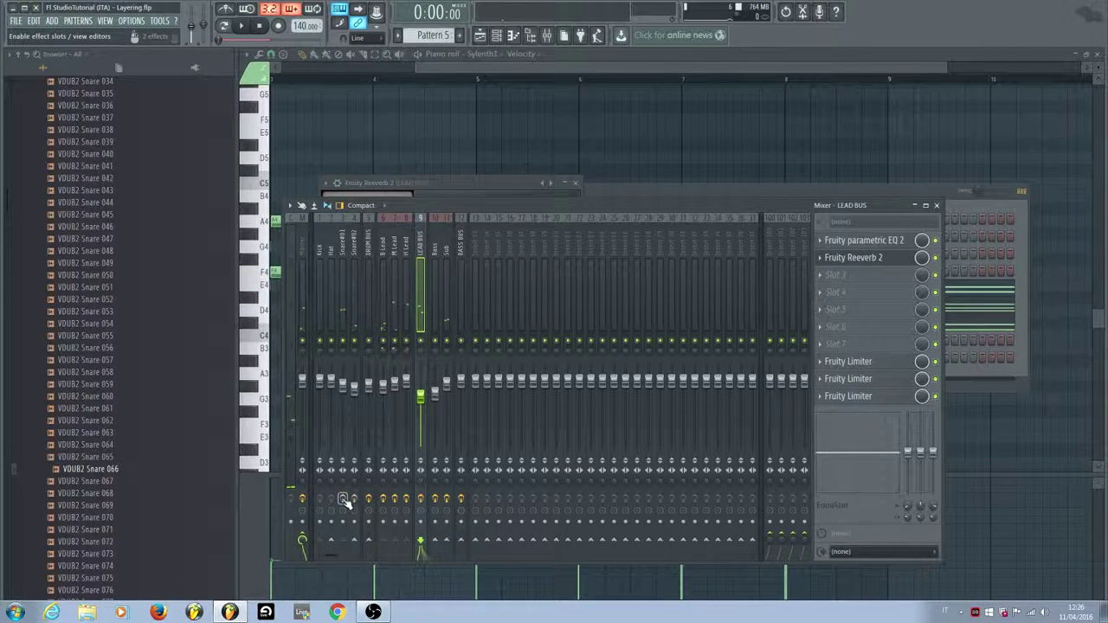
- Play the mix with the Snare#01 and Snare#02 effects bypassed, stop playback, and re-enable both tracks' effects
{"action": "left_click", "coordinate": [242, 29]}
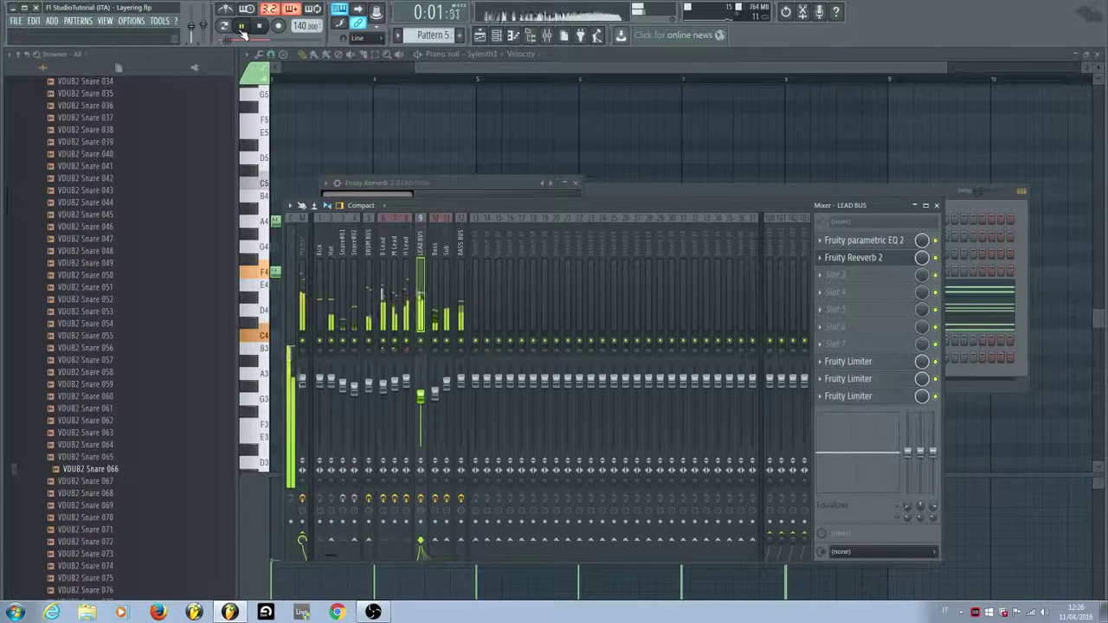
{"action": "left_click", "coordinate": [260, 27]}
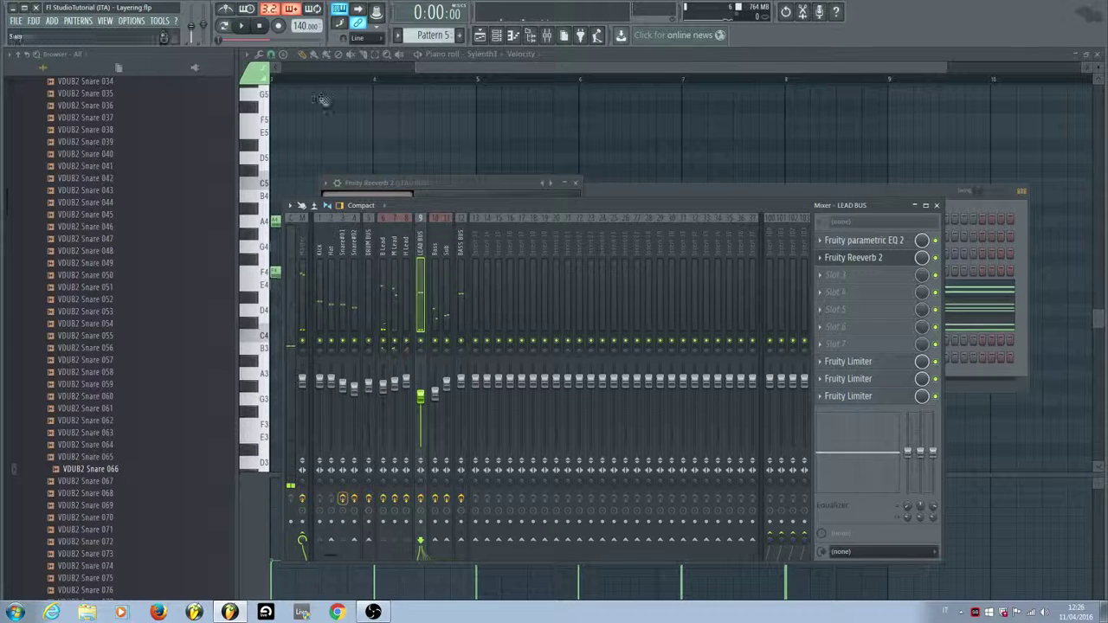
{"action": "left_click", "coordinate": [354, 500]}
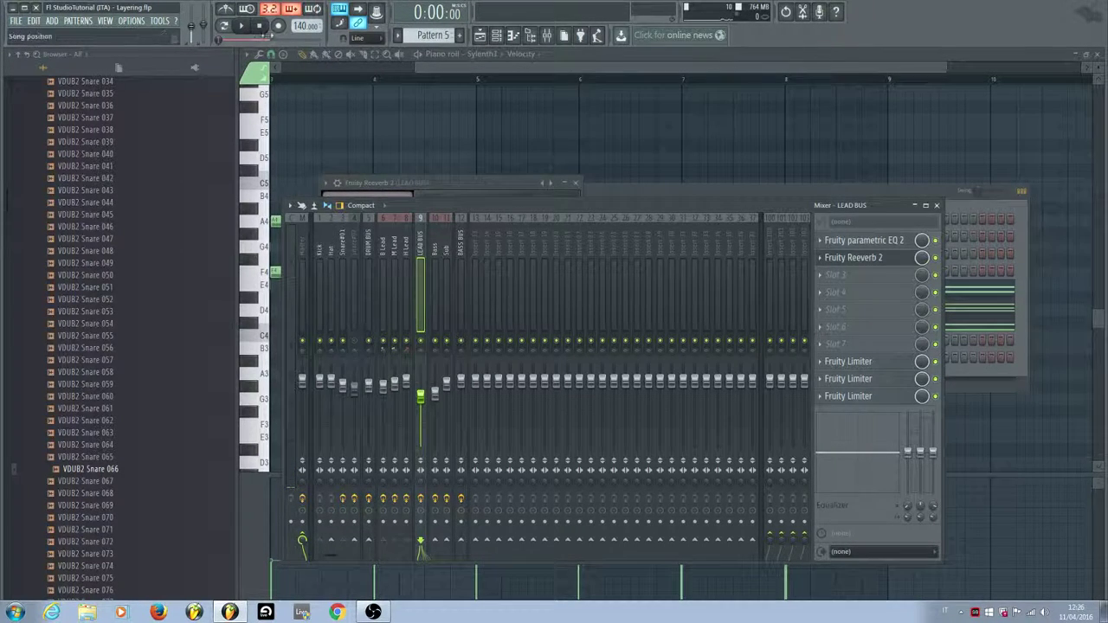
- Compare the snare layers by playing the mix with Snare#02 muted, with Snare#01 muted, and with both active, stopping after each
{"action": "left_click", "coordinate": [242, 26]}
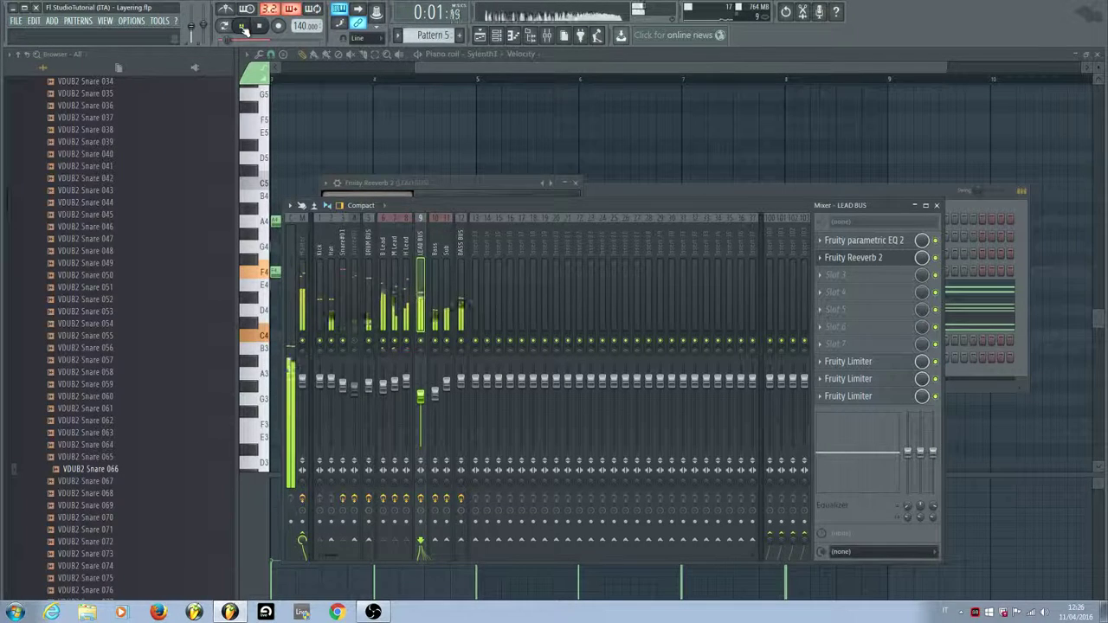
{"action": "left_click", "coordinate": [262, 27]}
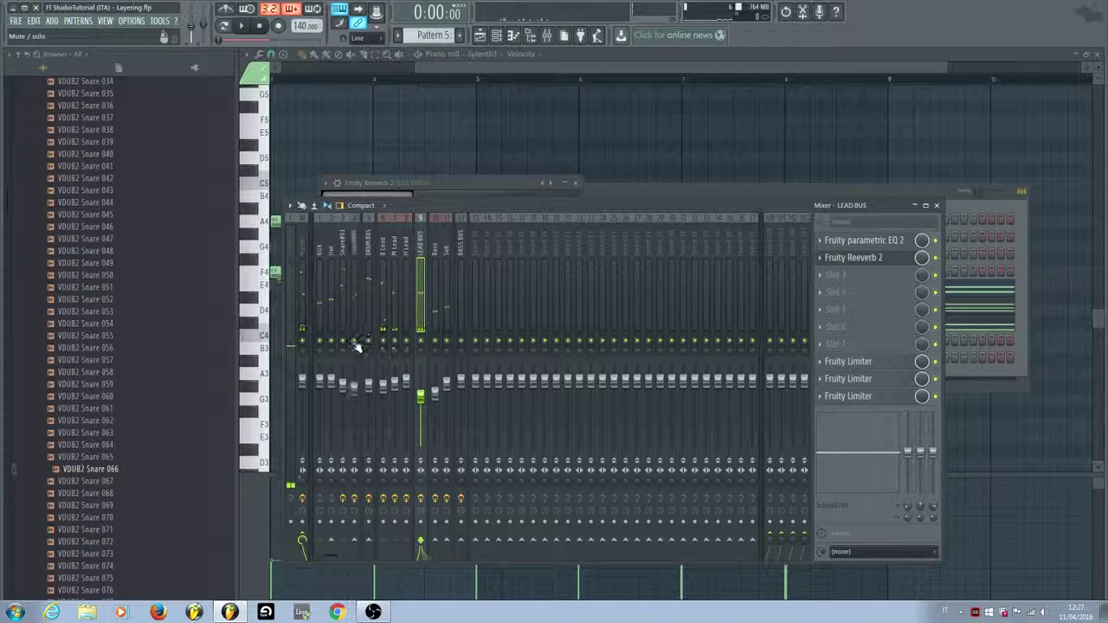
{"action": "left_click", "coordinate": [243, 27]}
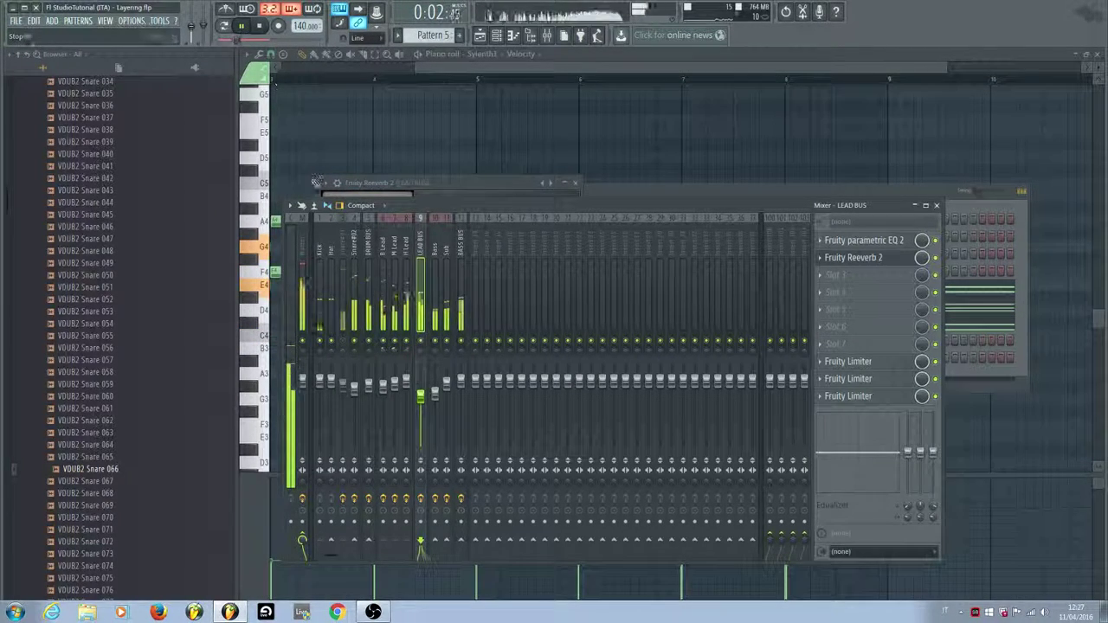
{"action": "left_click", "coordinate": [259, 27]}
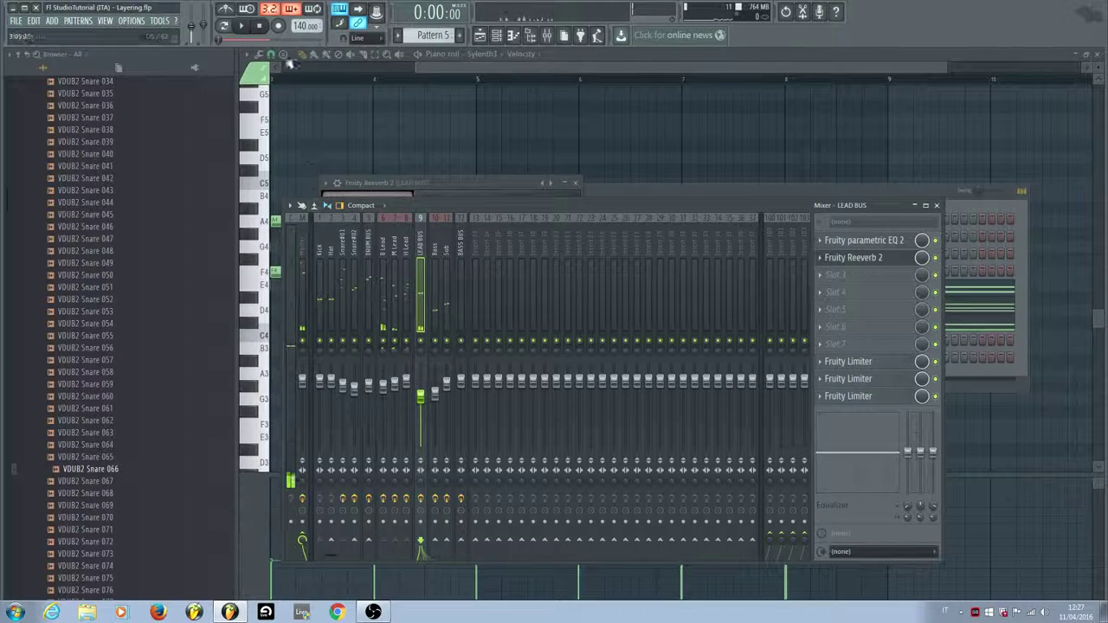
{"action": "left_click", "coordinate": [242, 27]}
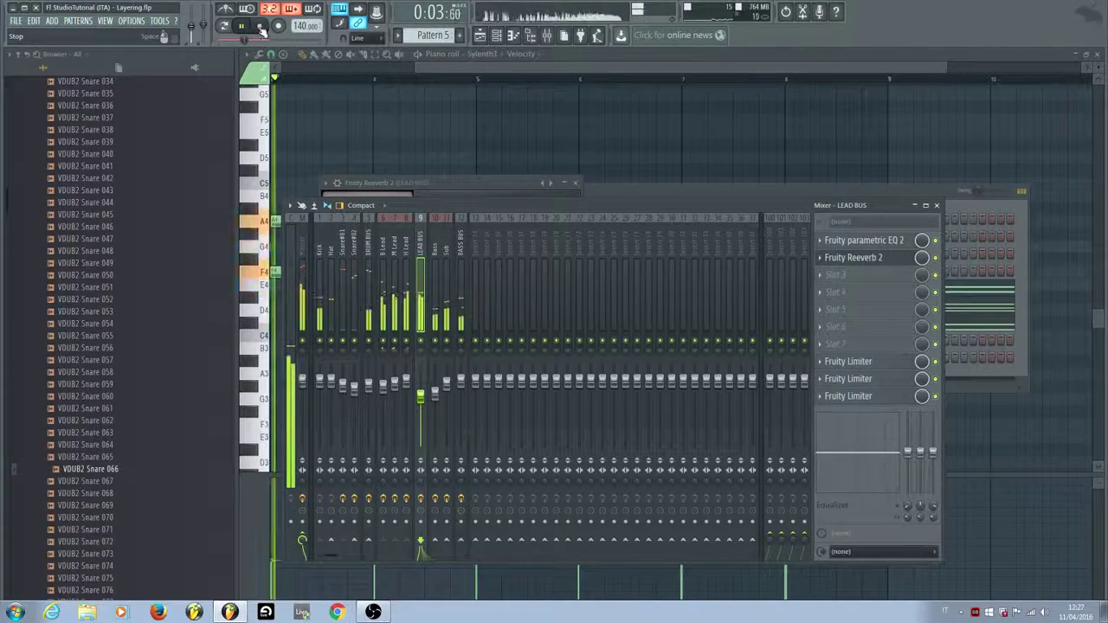
{"action": "left_click", "coordinate": [259, 26]}
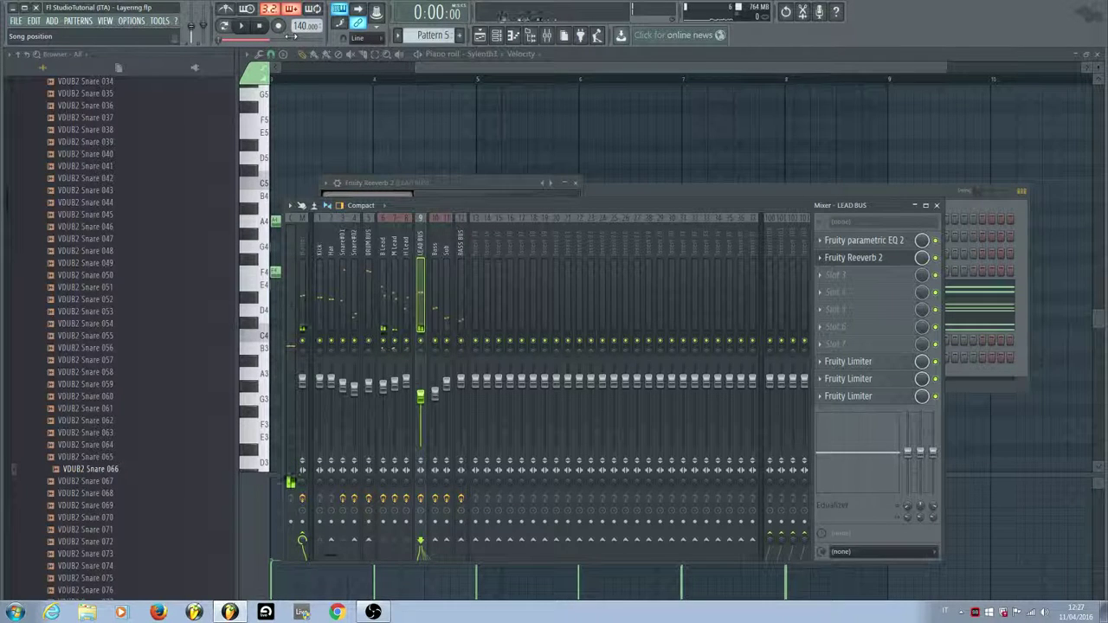